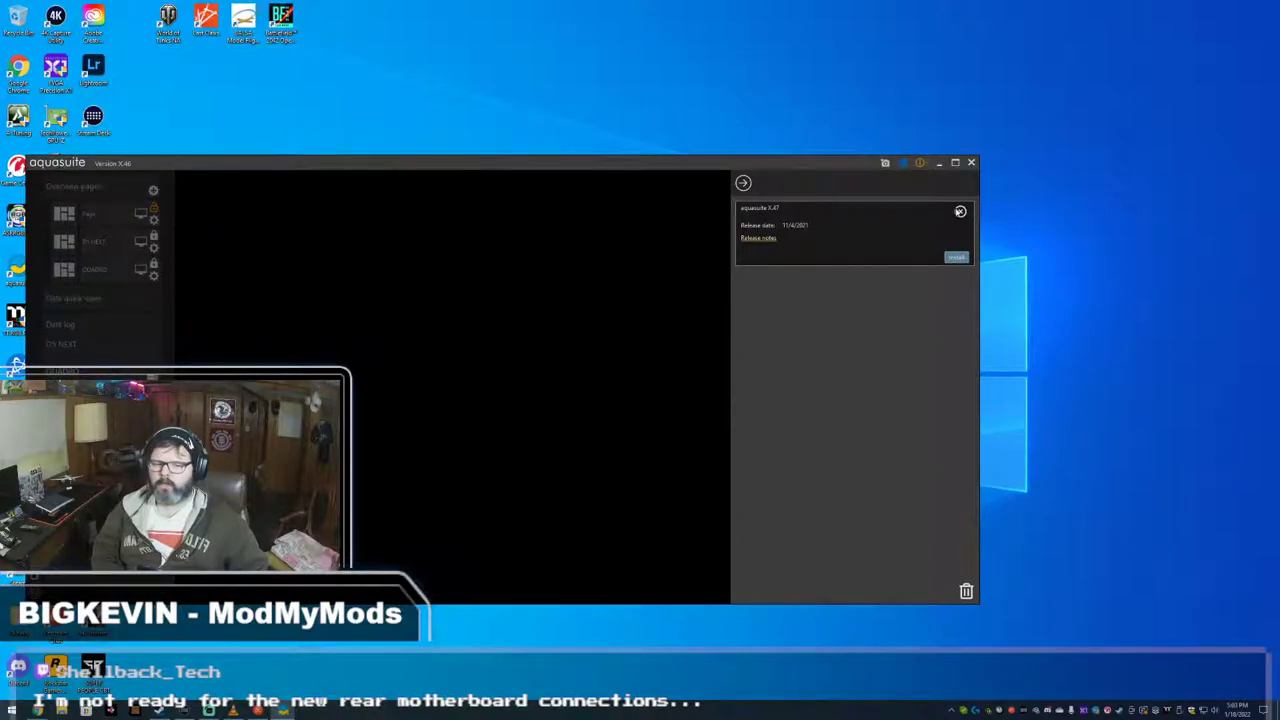
- Dismiss the X.47 update notice and display LED Controller 1 on the D5 NEXT's RGBpx strip
click(960, 212)
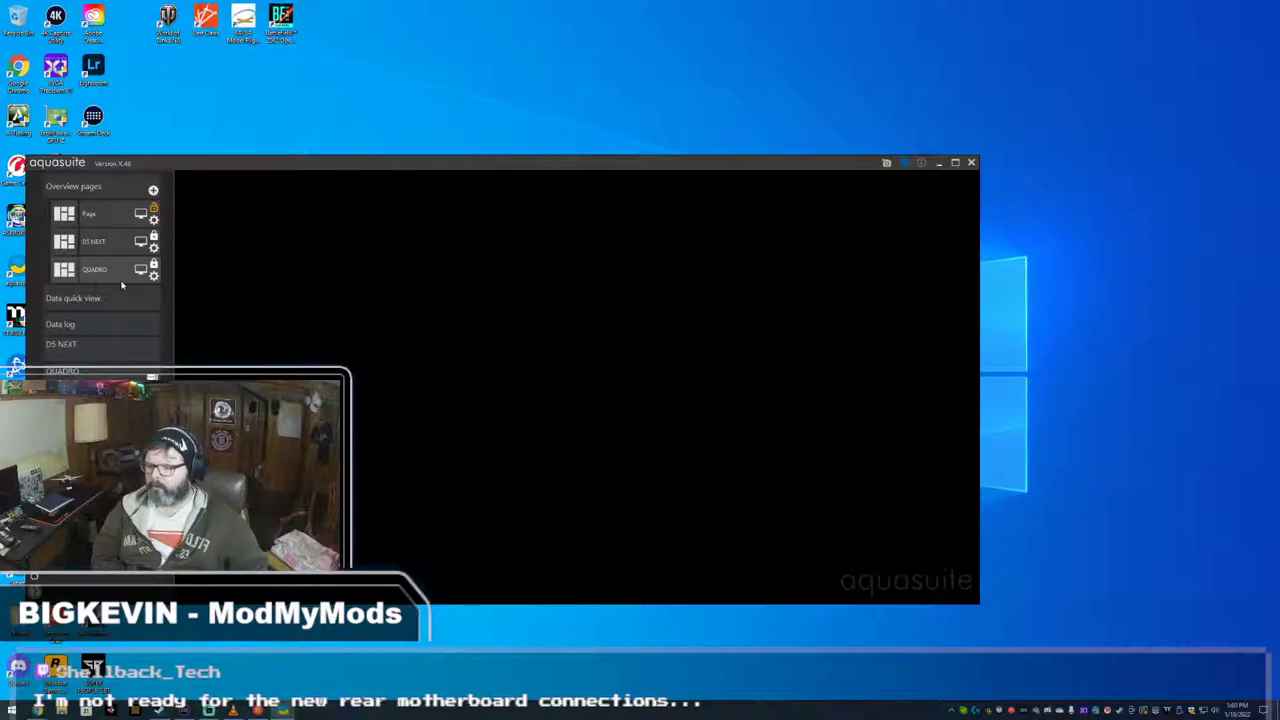
click(96, 358)
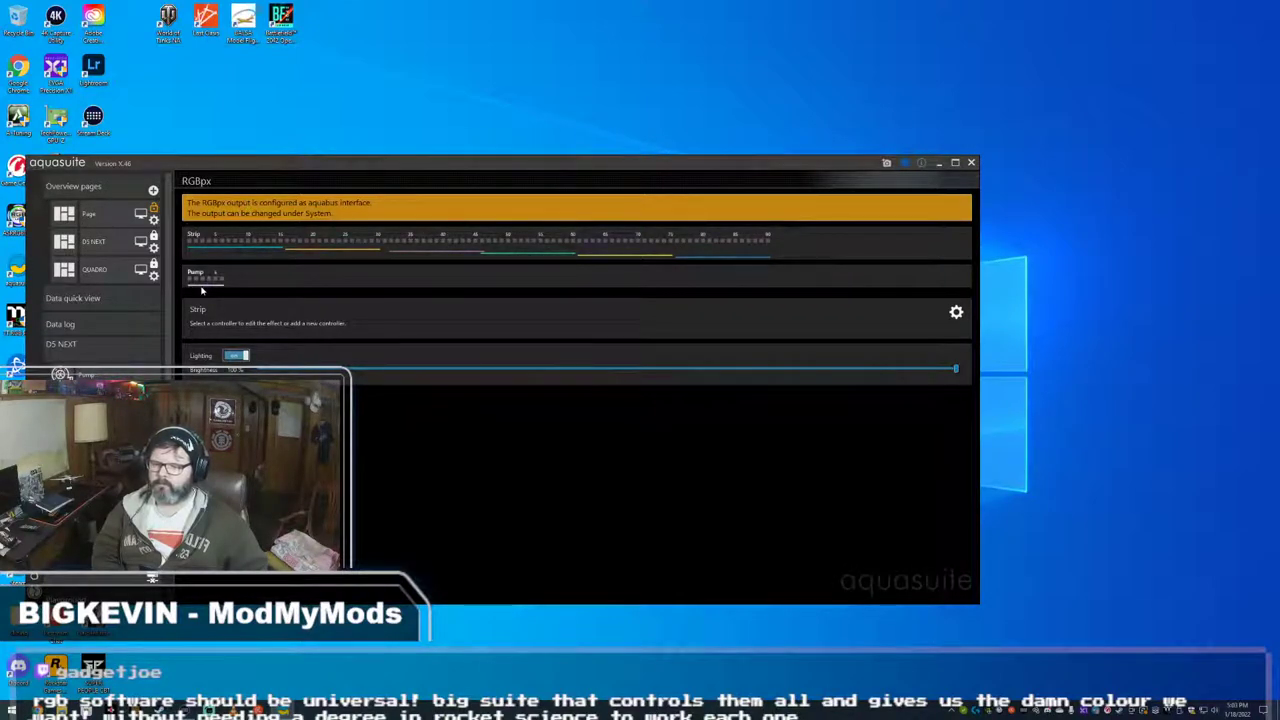
click(260, 245)
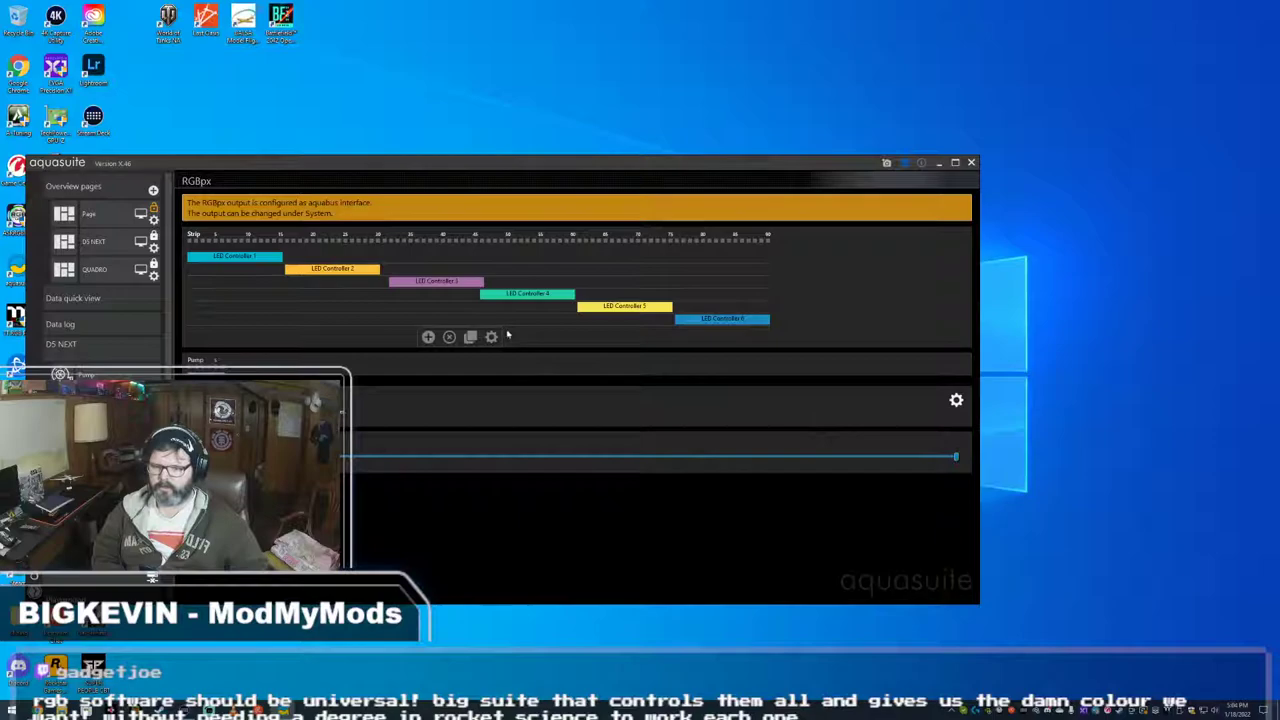
click(890, 246)
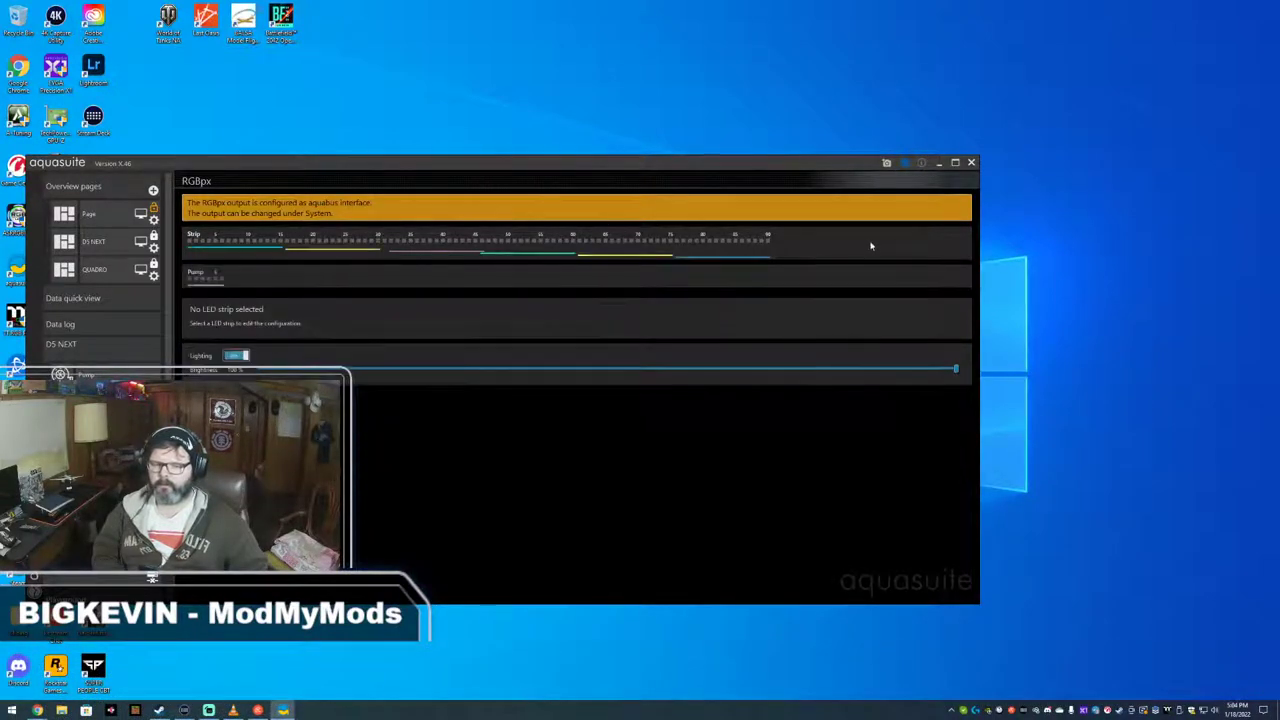
click(871, 246)
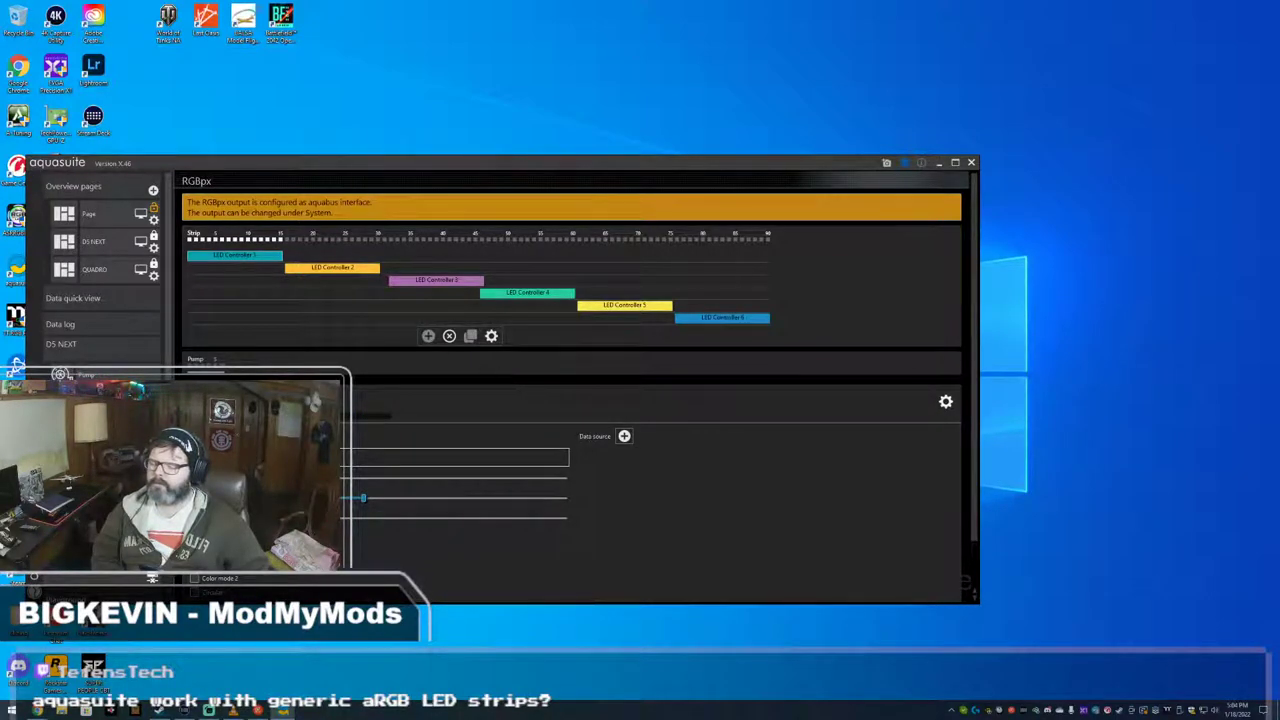
- Switch to Chrome and open the modmymods.com store
key(alt+Tab)
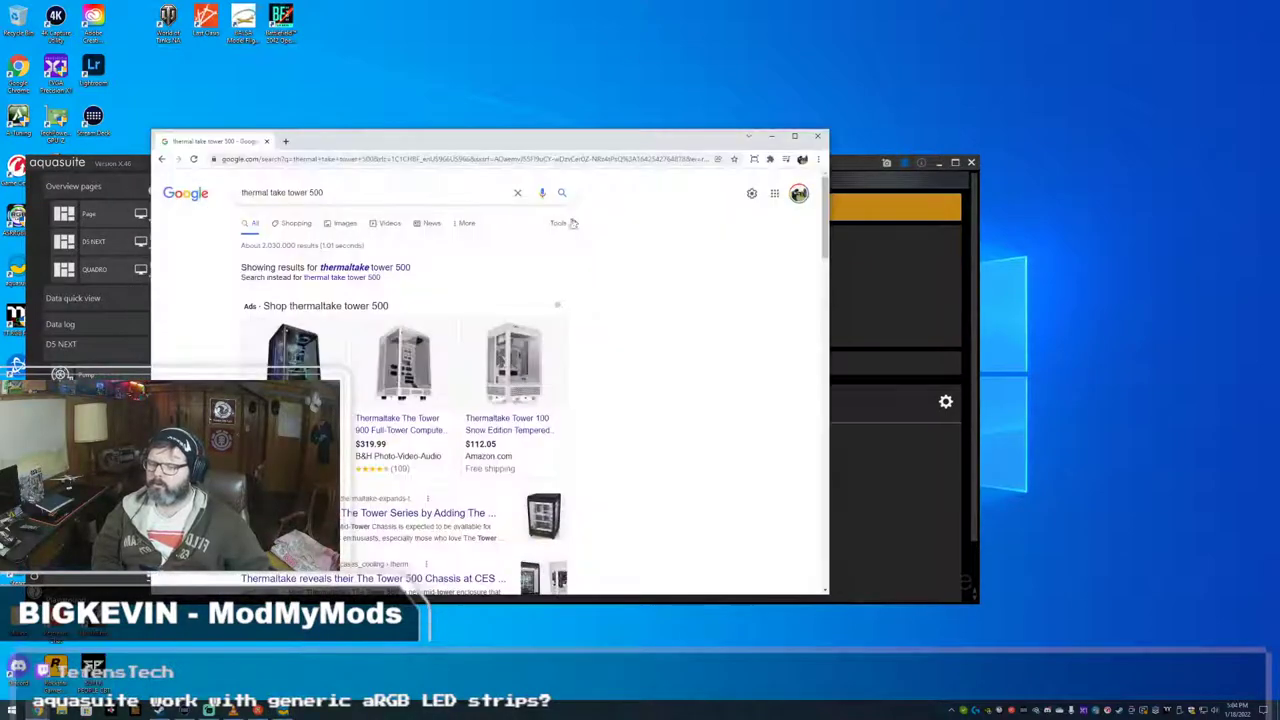
click(512, 160)
text(modmoy)
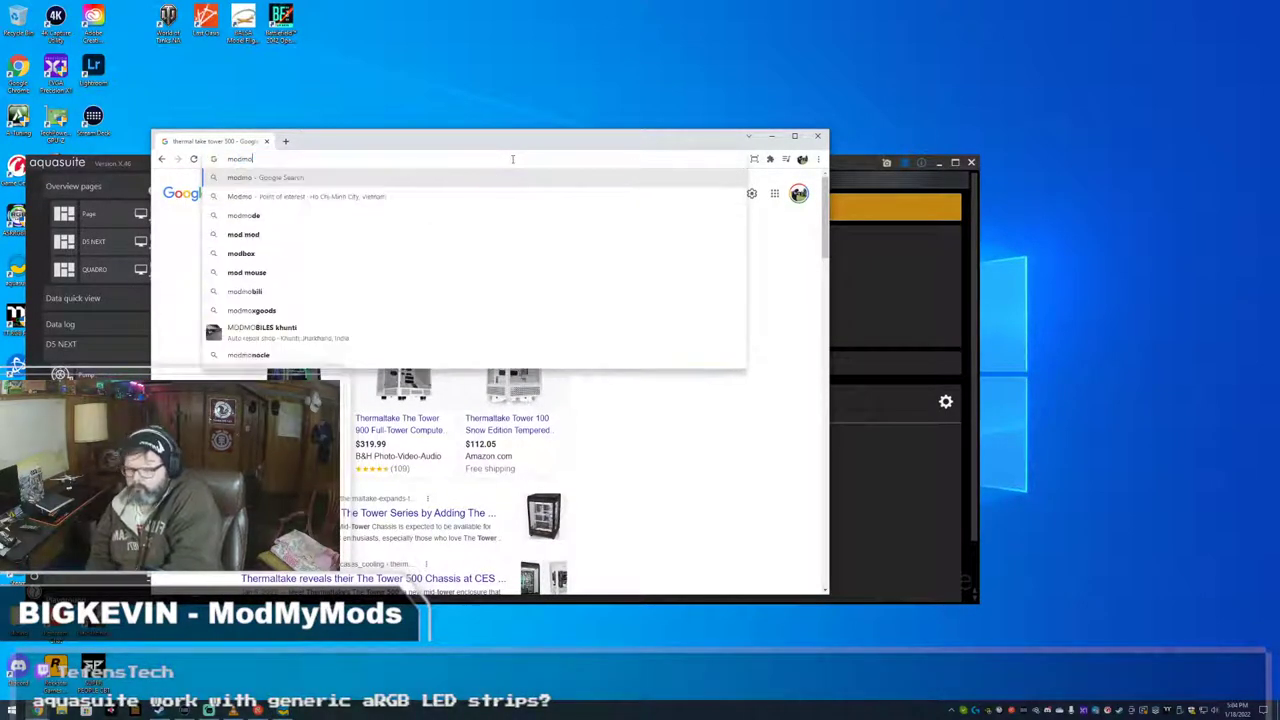
key(BackSpace)
key(BackSpace)
text(ymods.co)
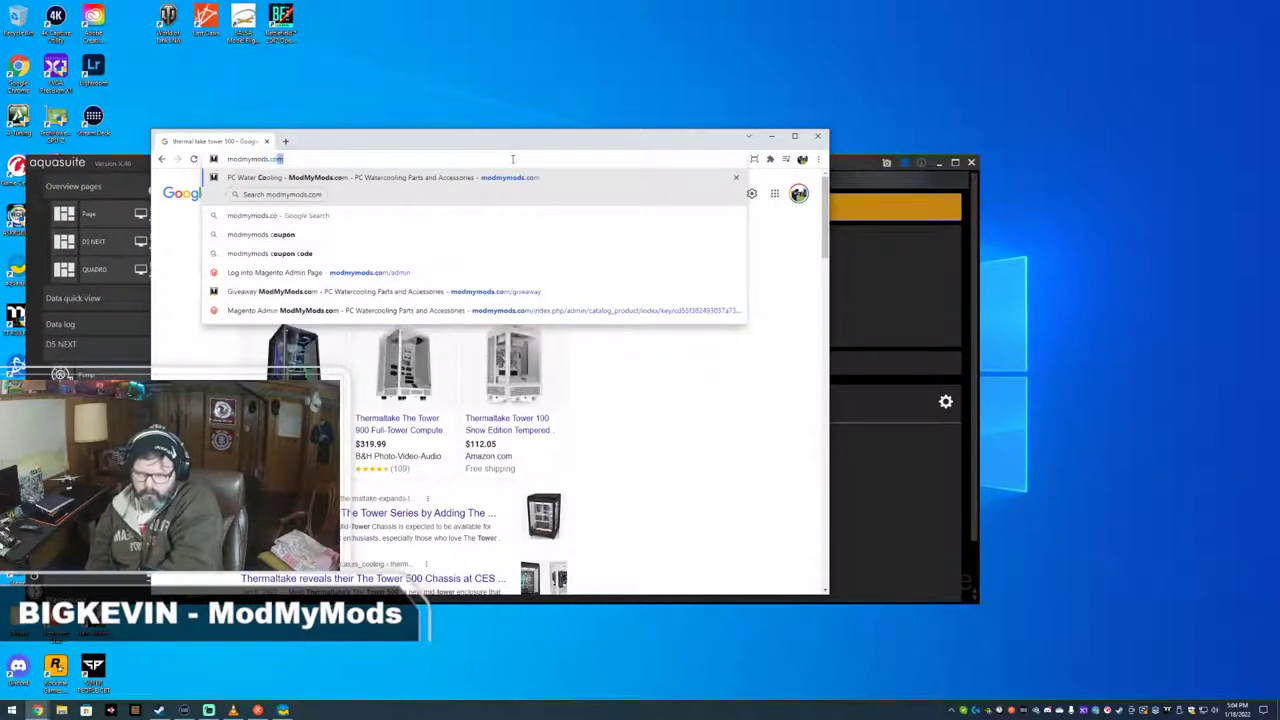
key(Return)
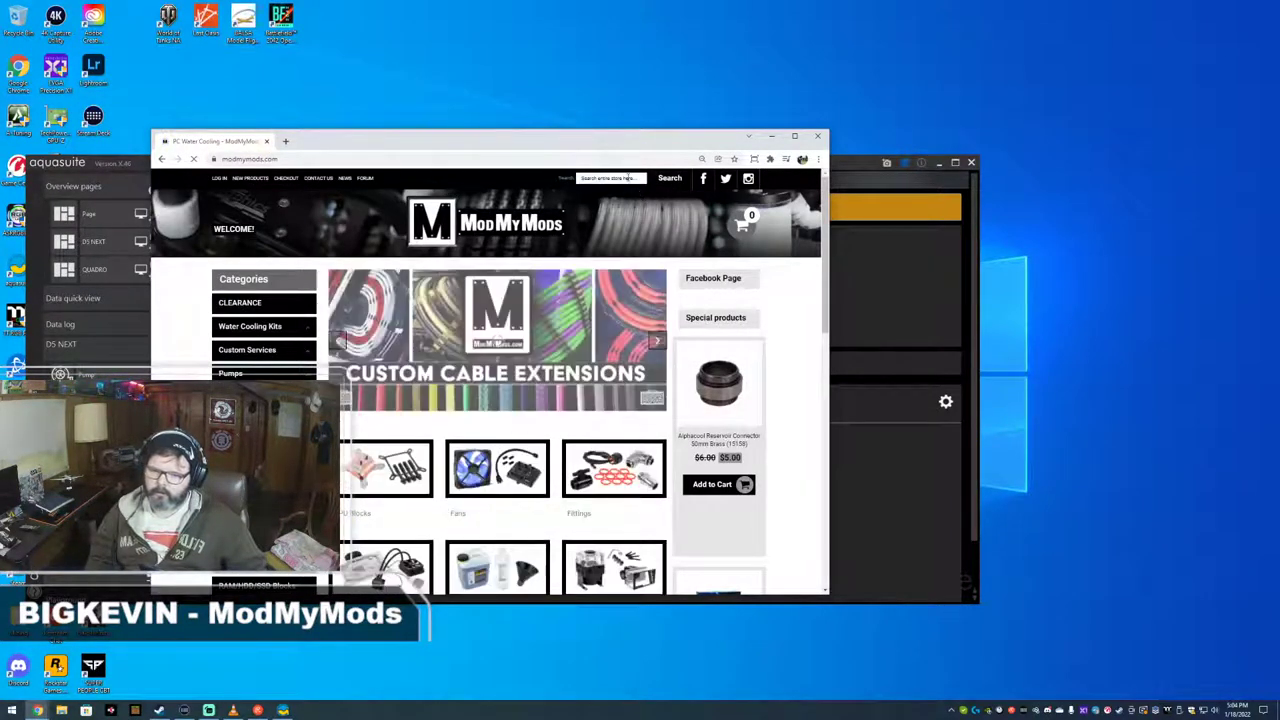
- Search the store for "rgbpx" and skim the product results
click(628, 177)
text(a)
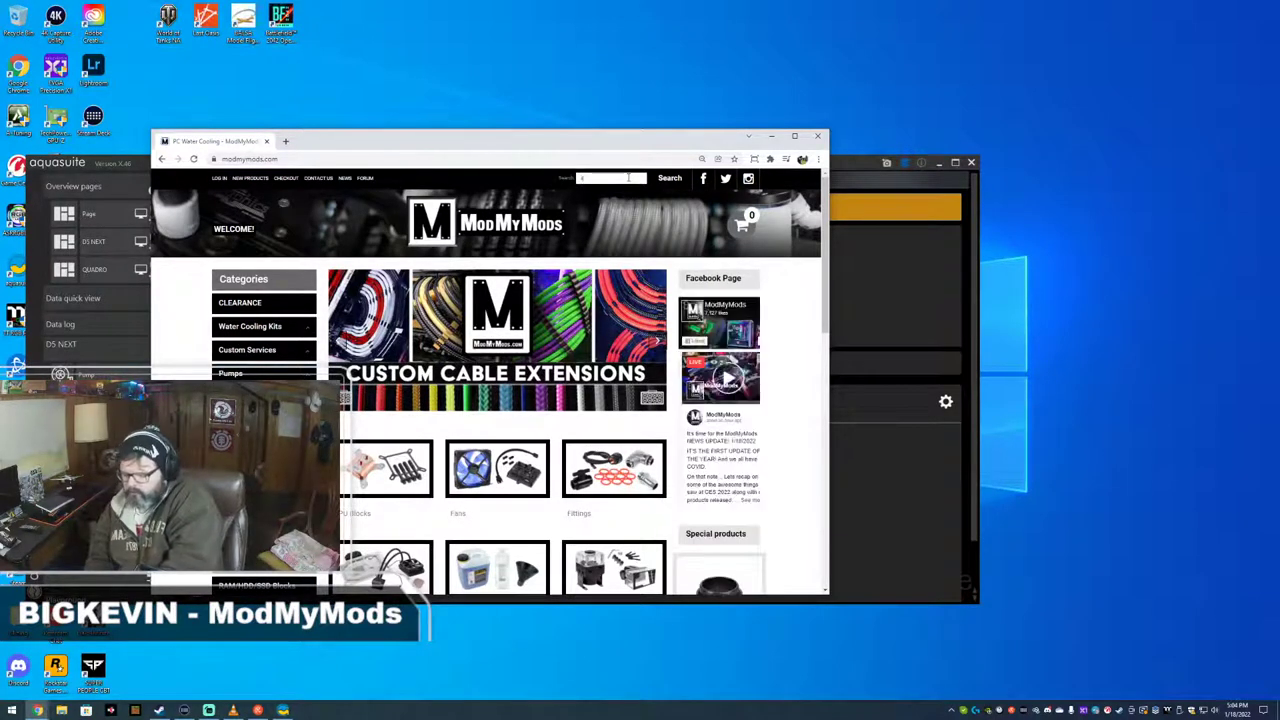
text(qua)
key(Return)
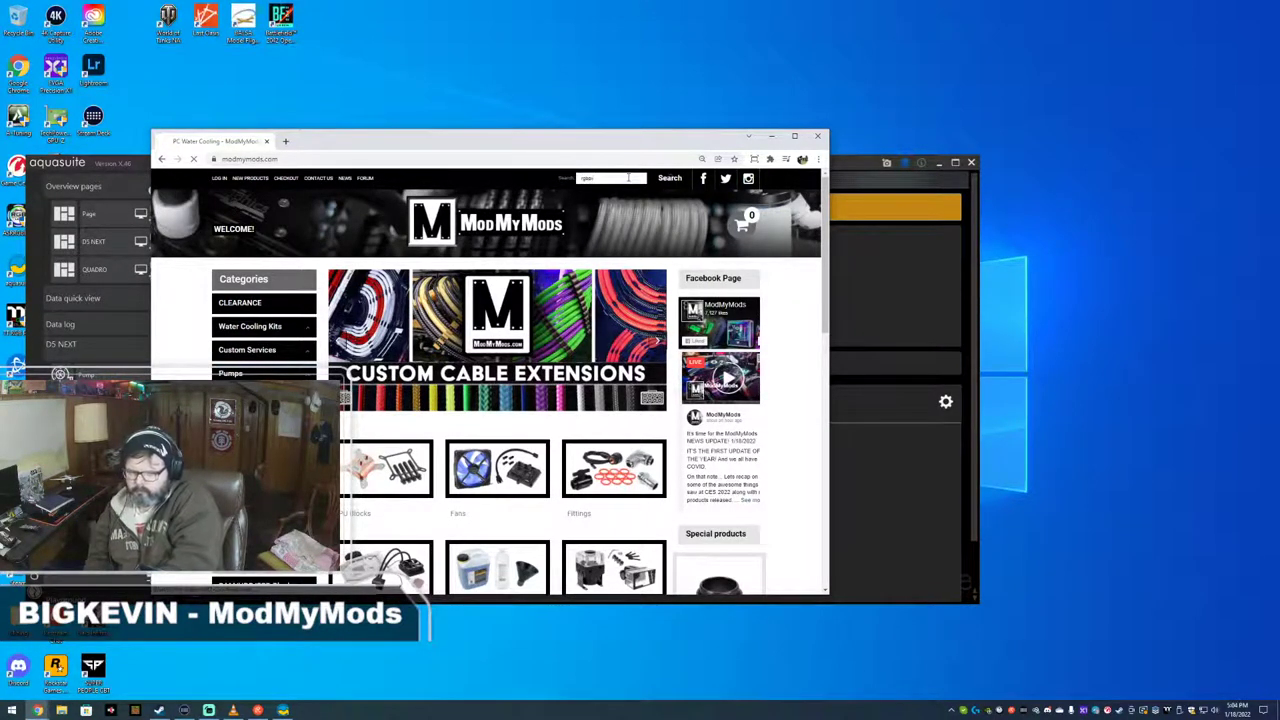
scroll(626, 328, down, 3)
scroll(626, 328, up, 3)
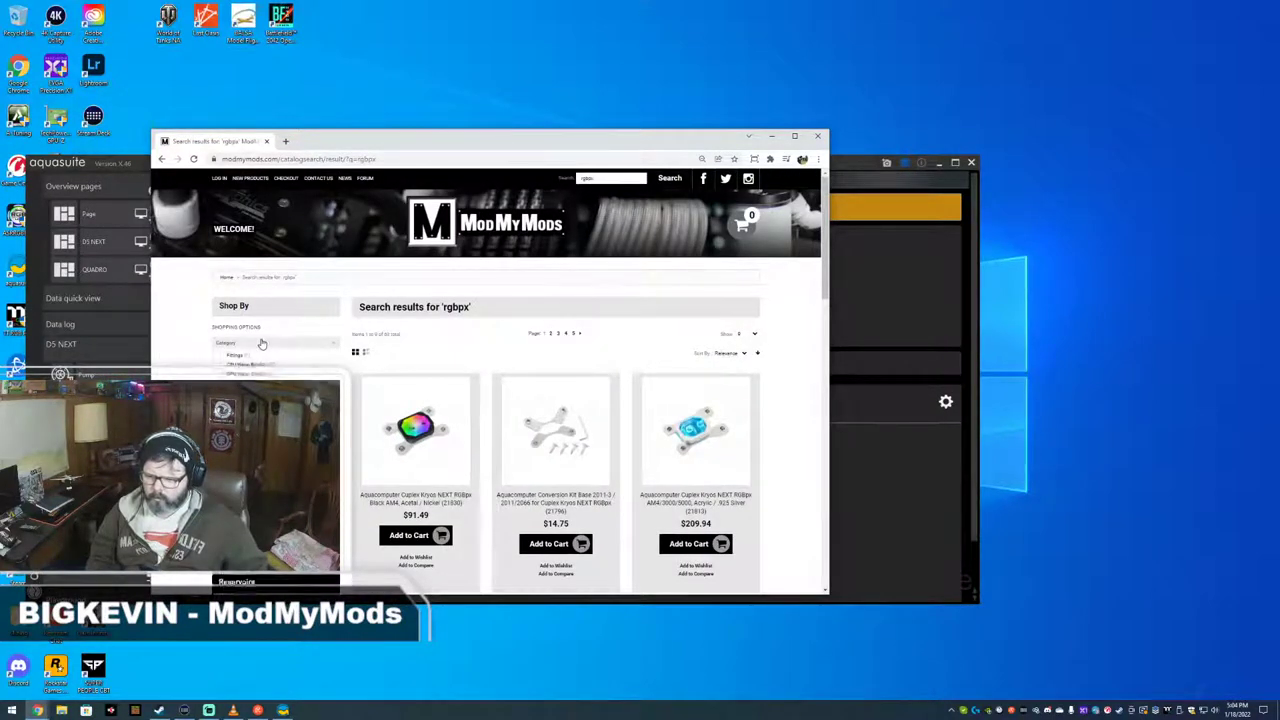
- Filter the "rgbpx" results to the Cables category and look through the listed products
click(246, 372)
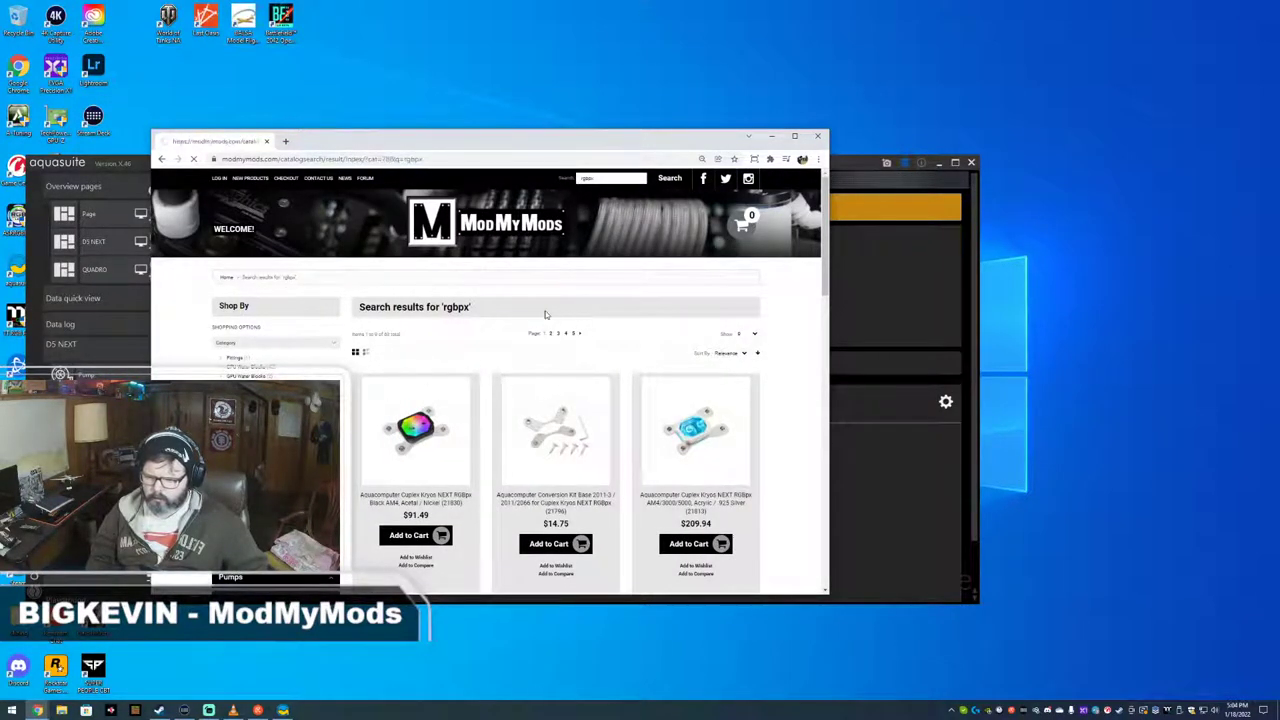
scroll(543, 313, down, 5)
scroll(541, 308, up, 5)
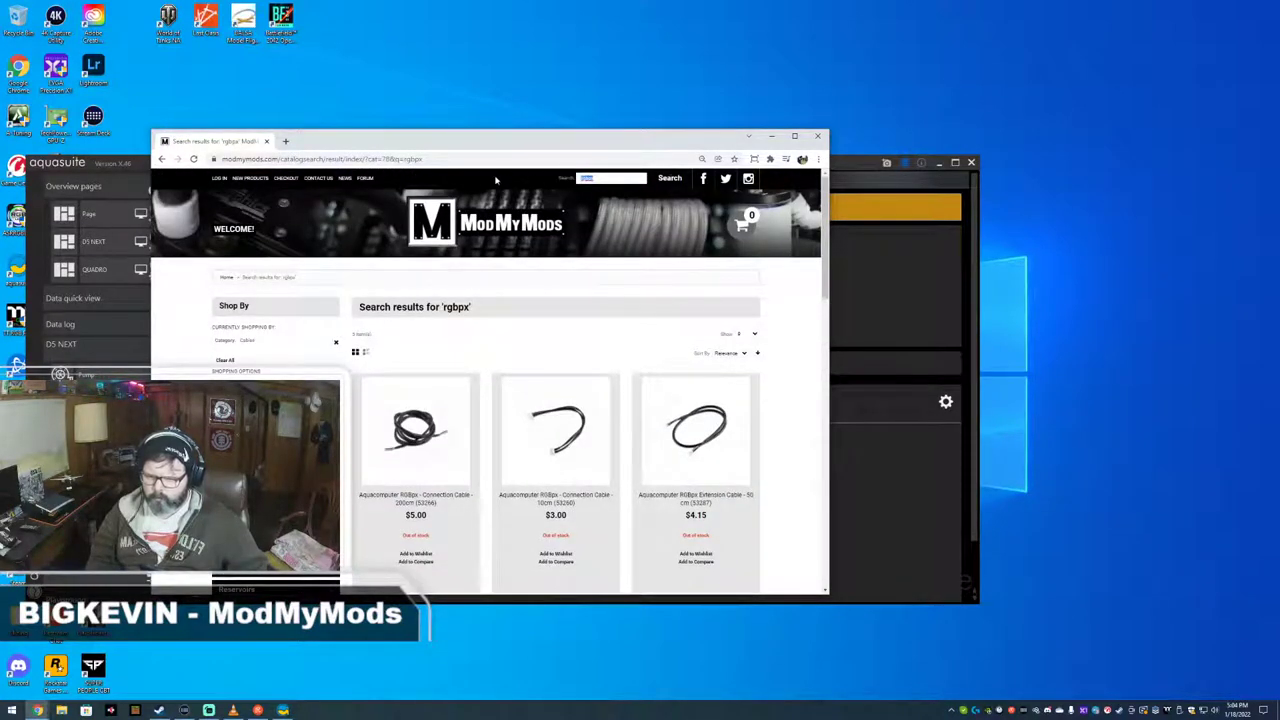
- Search the store for "rgbpx adapter" and view the adapter listings
text(c)
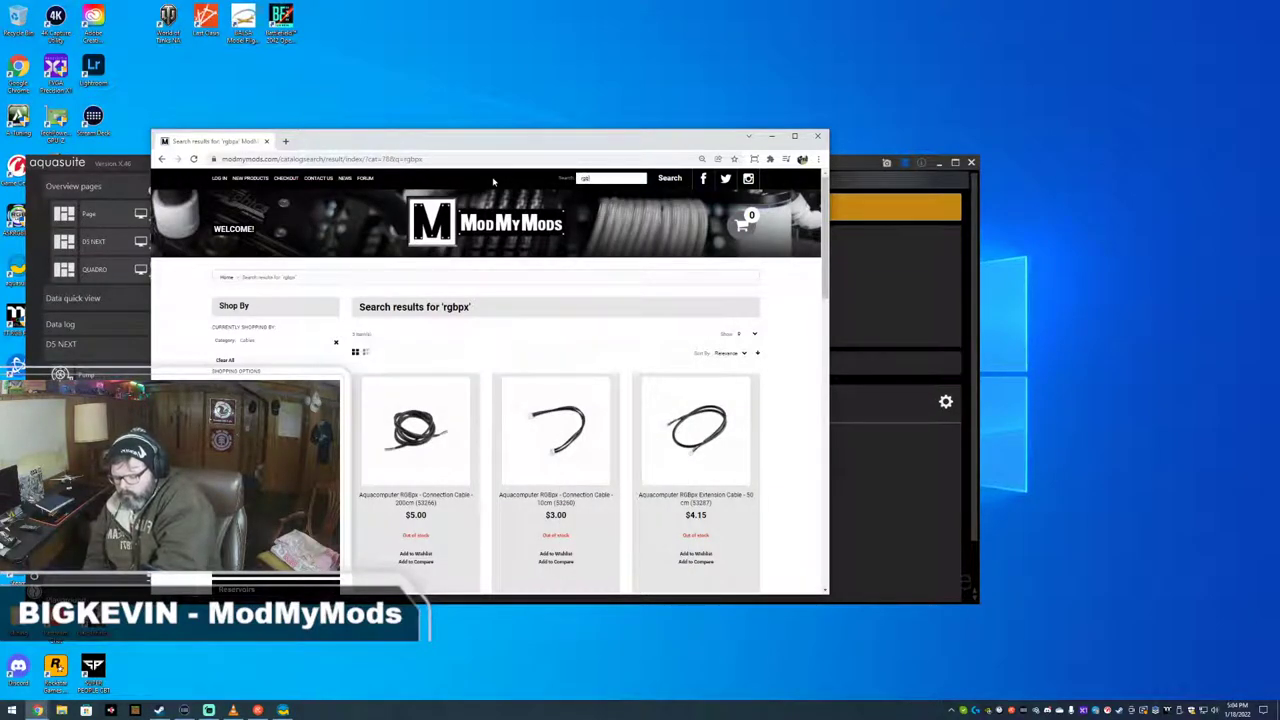
key(Return)
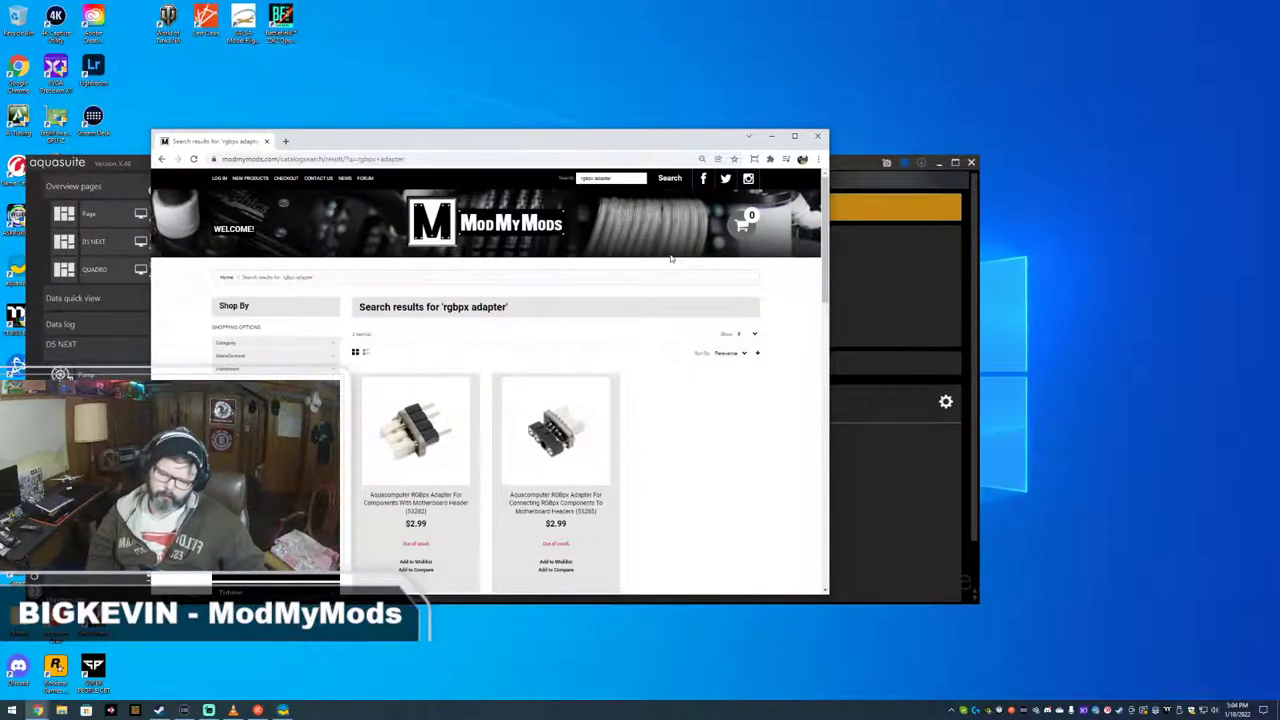
scroll(680, 316, down, 1)
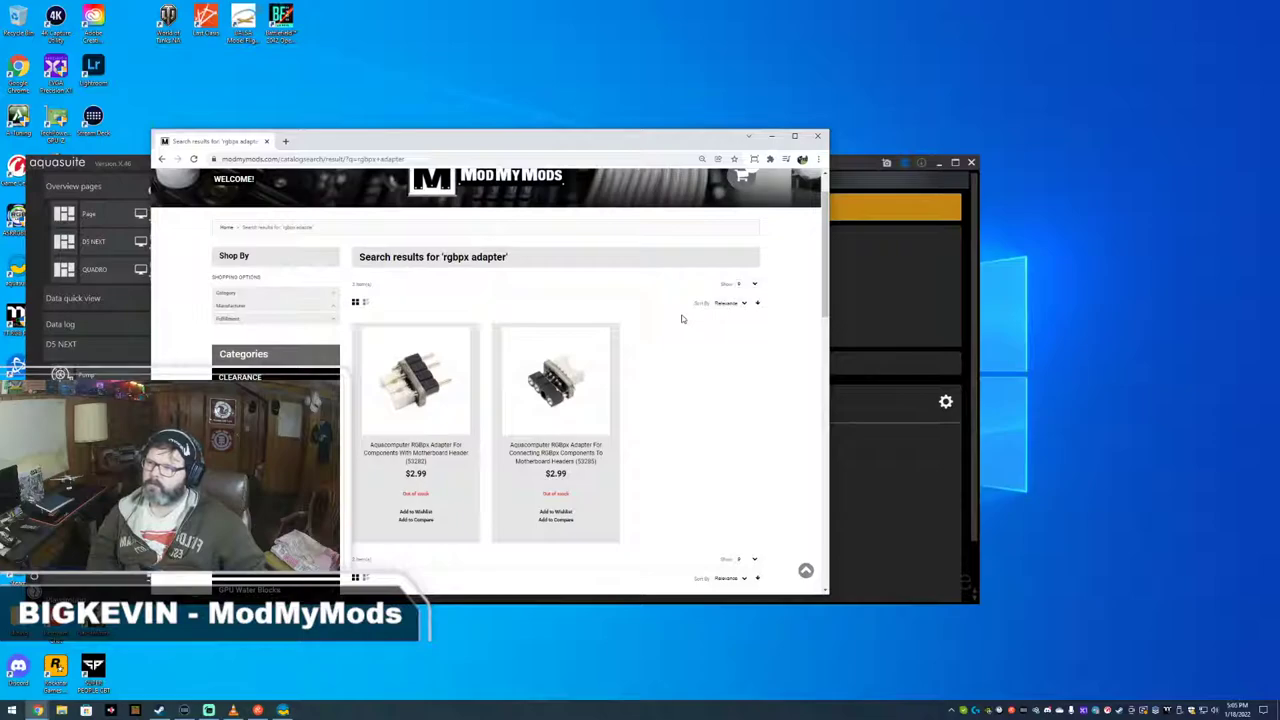
- Switch back to aquasuite and select LED Controller 1 on the RGBpx strip
click(910, 315)
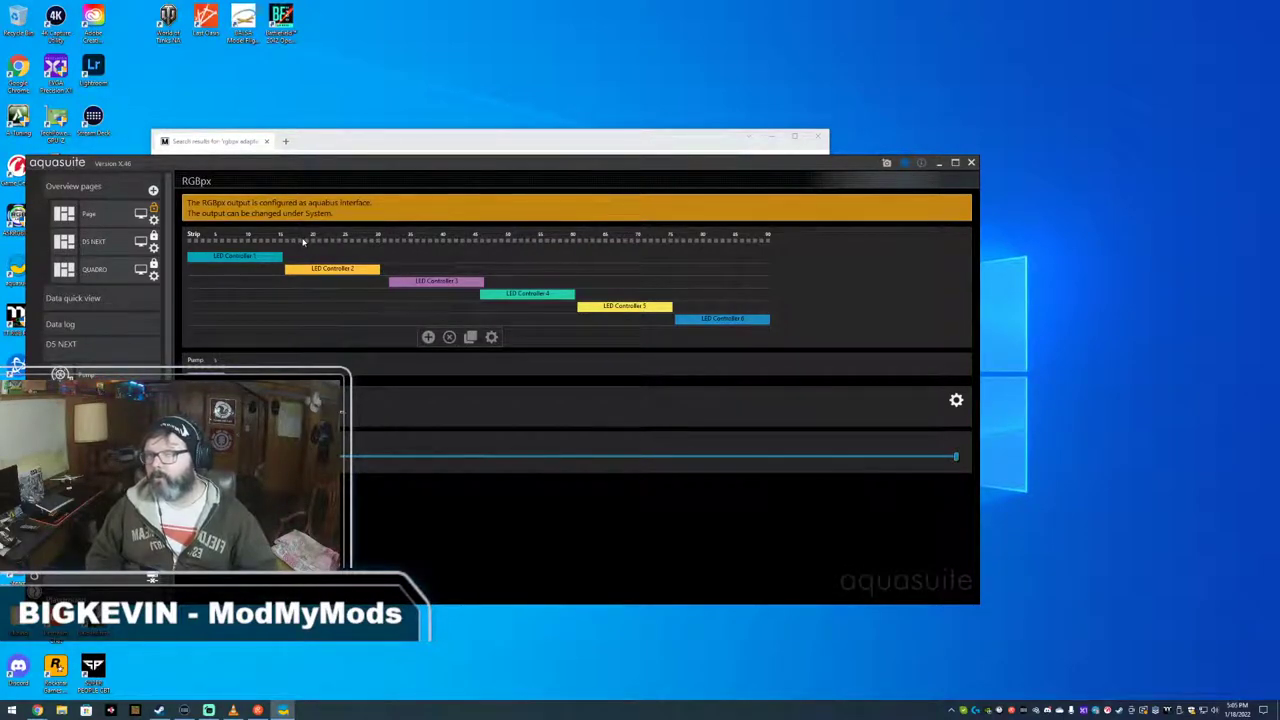
click(278, 256)
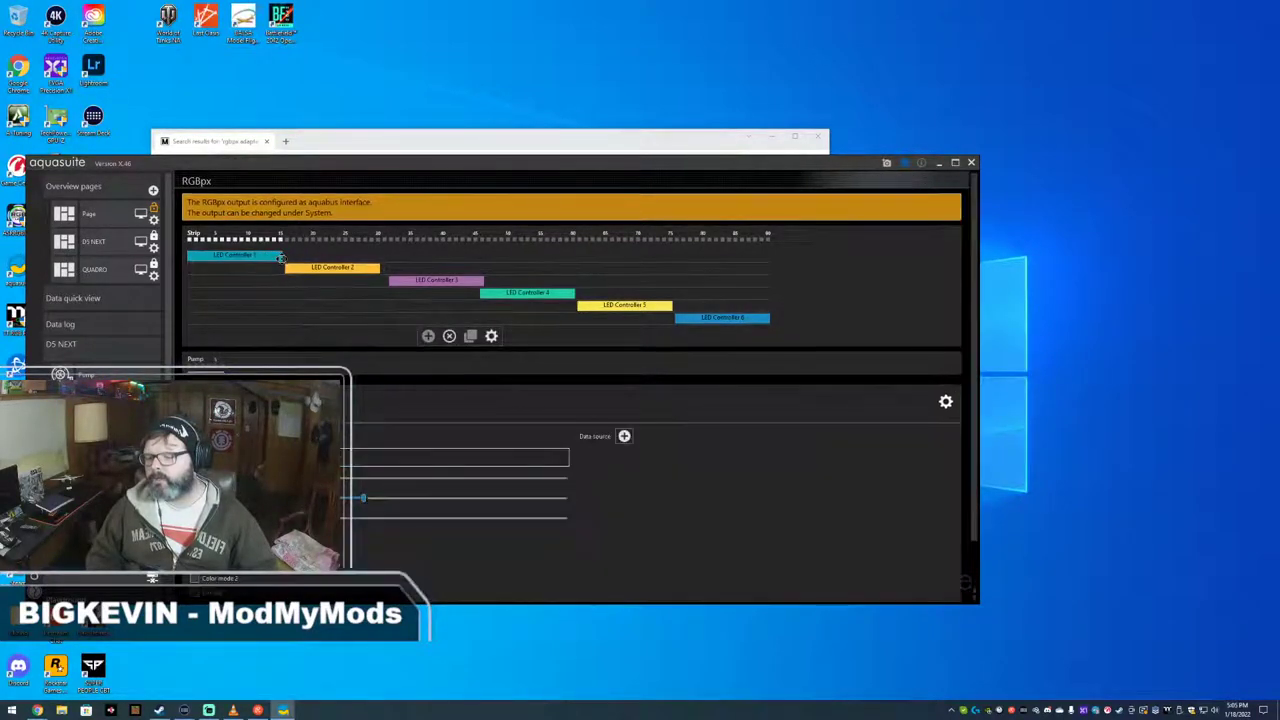
- Switch to Chrome, search the store for "rgbpx controller" and look through the results
click(347, 145)
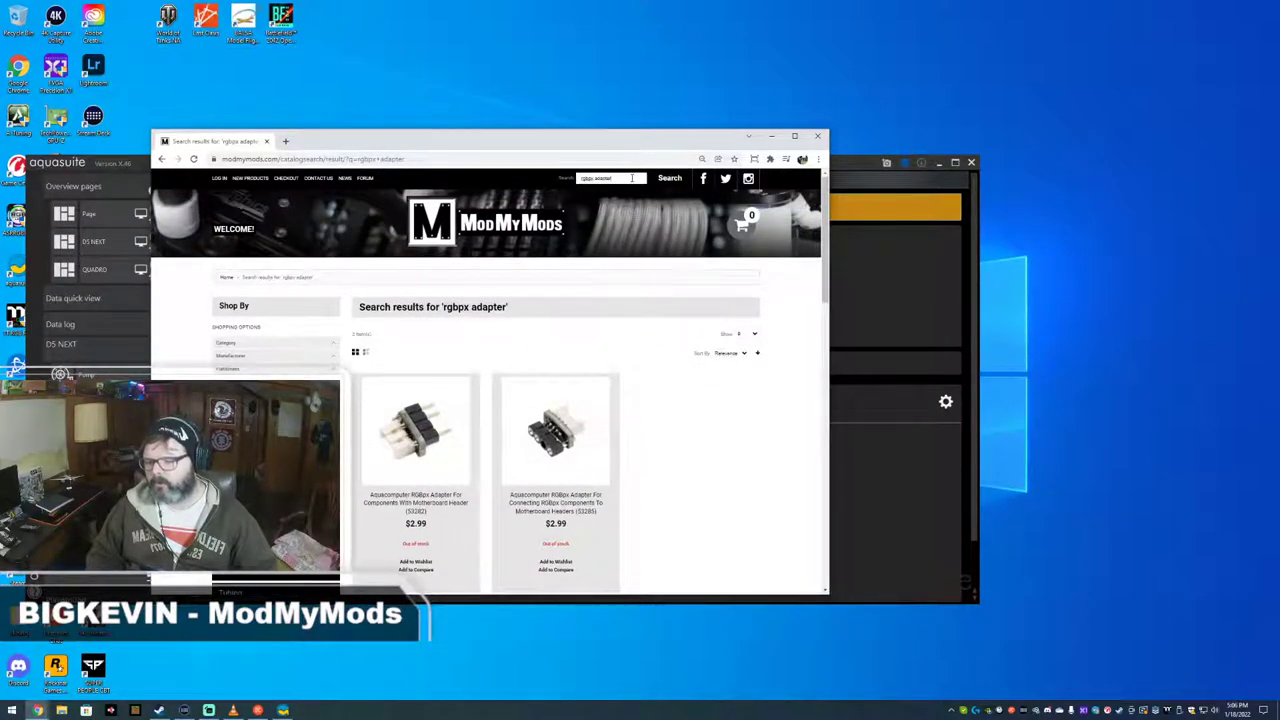
click(631, 178)
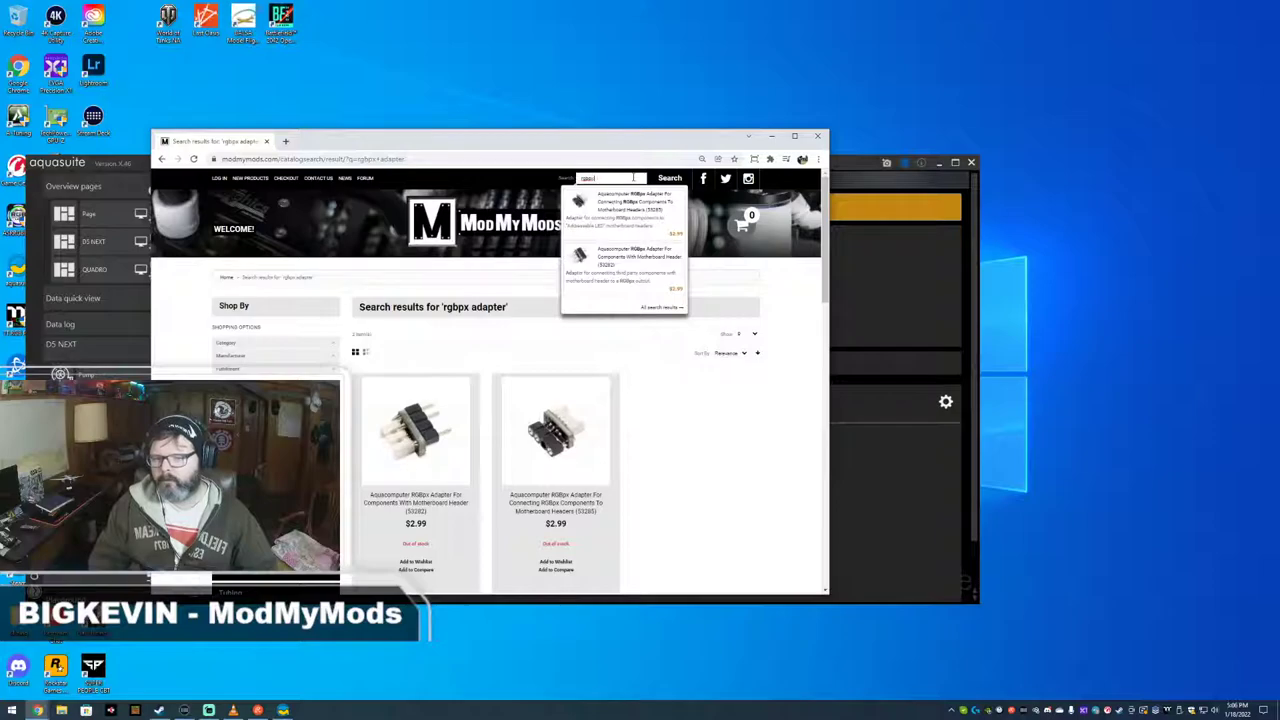
text(next)
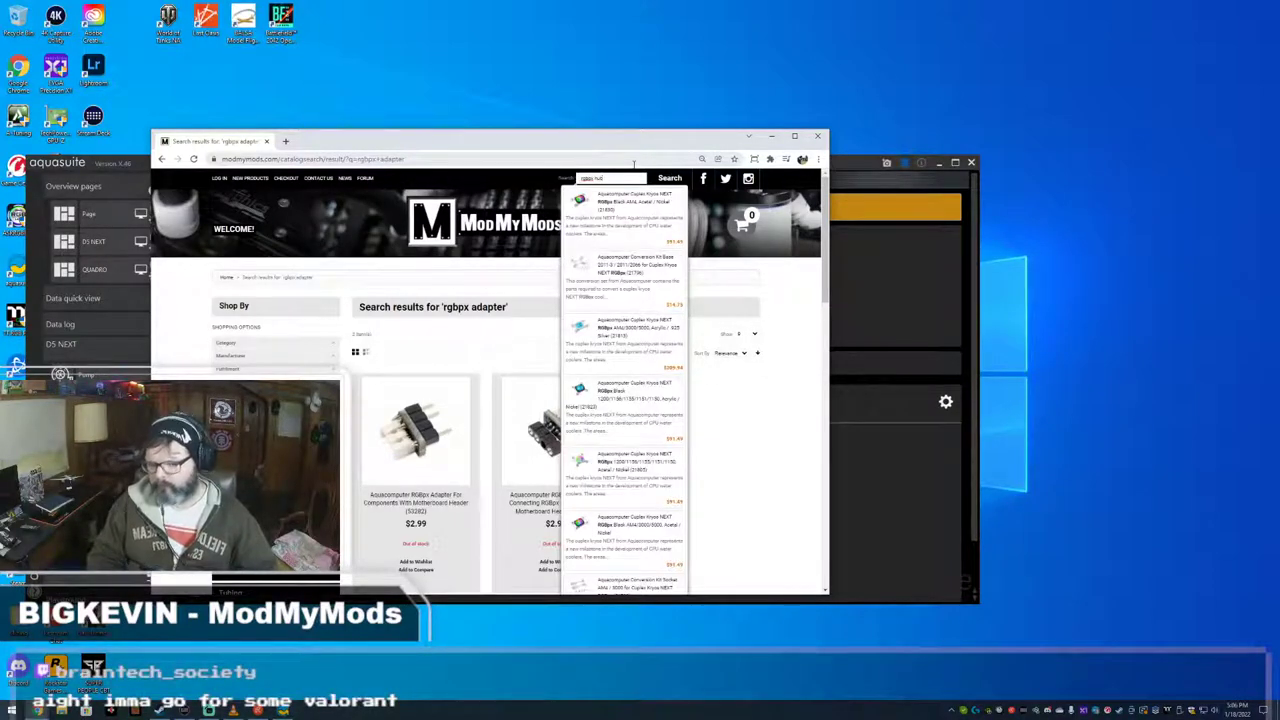
key(Escape)
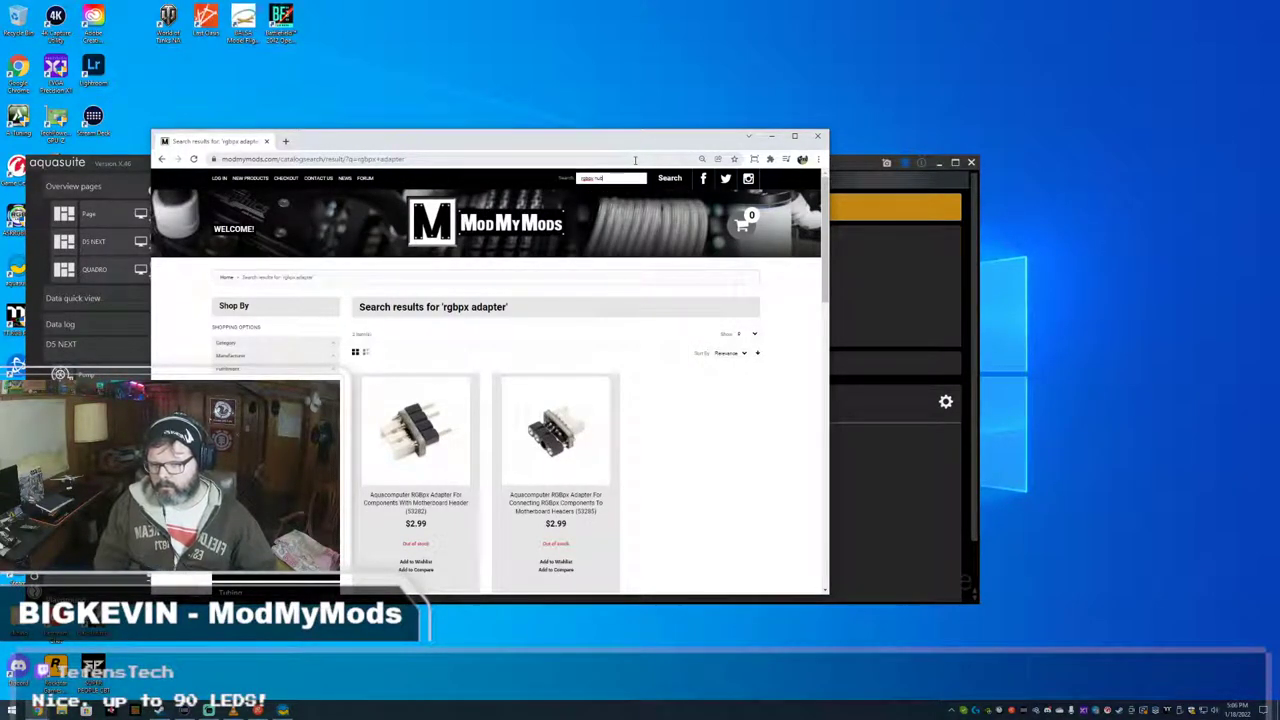
key(Down)
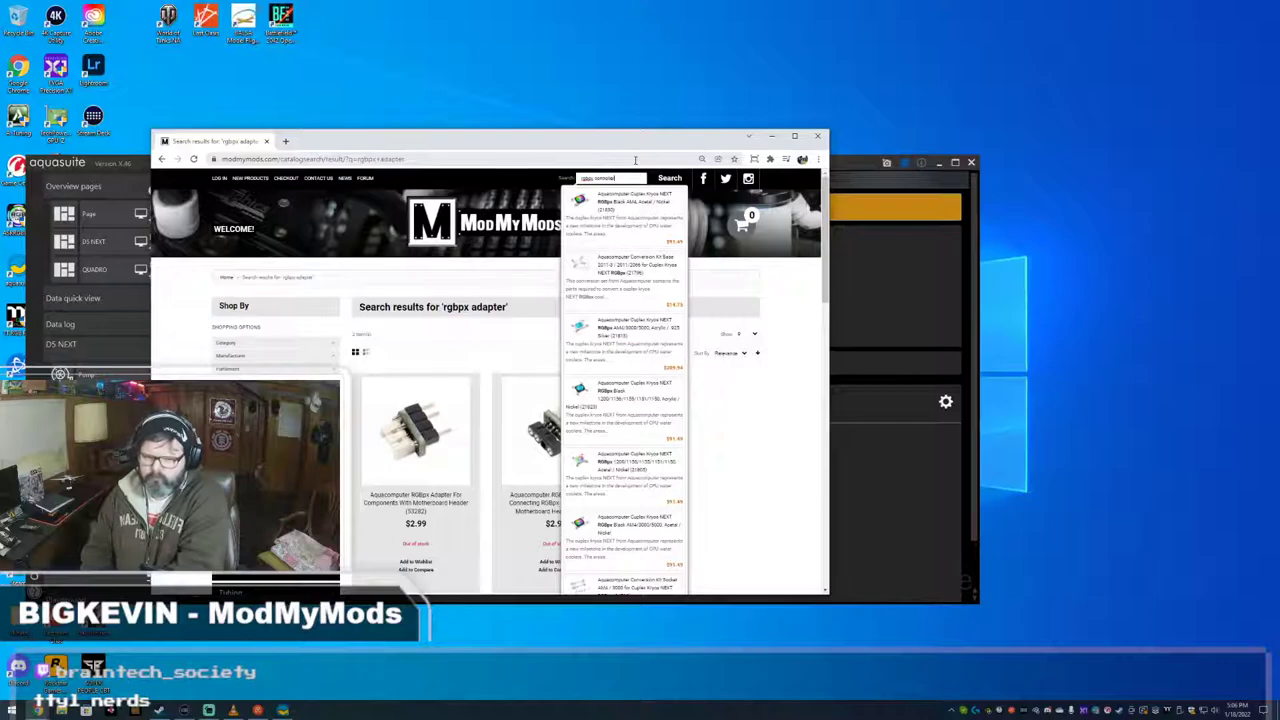
key(Return)
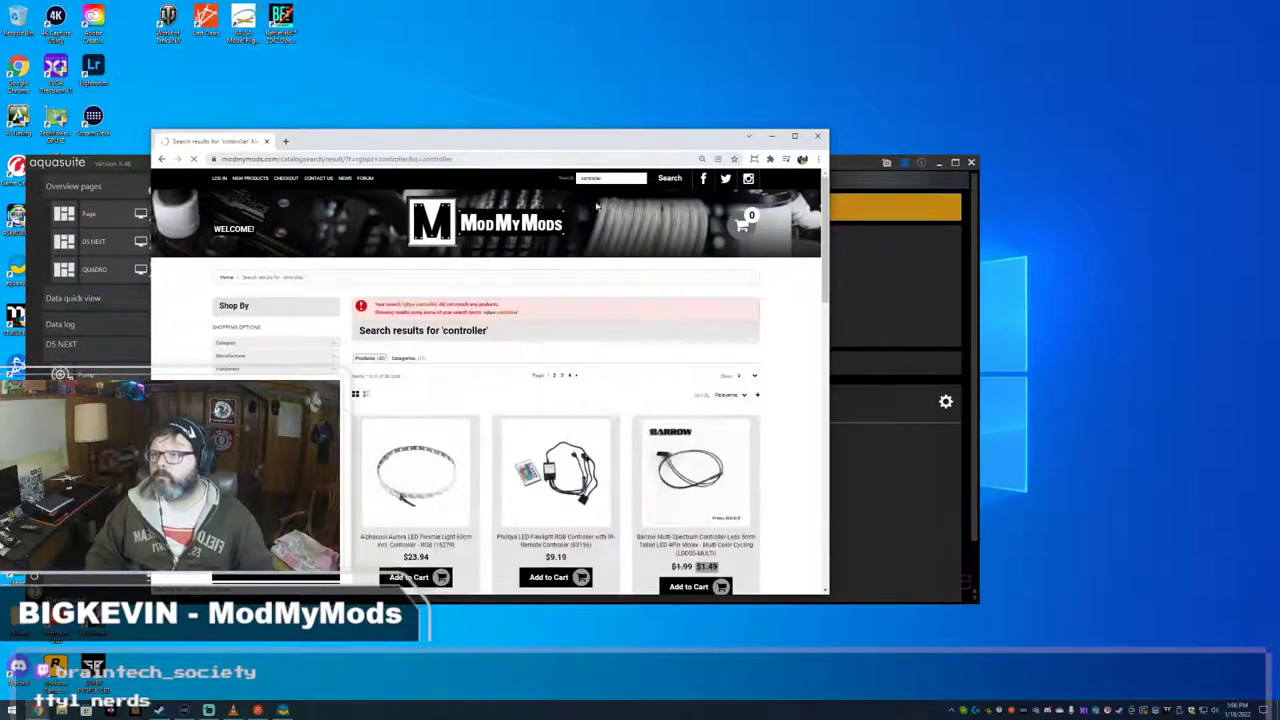
scroll(617, 425, down, 5)
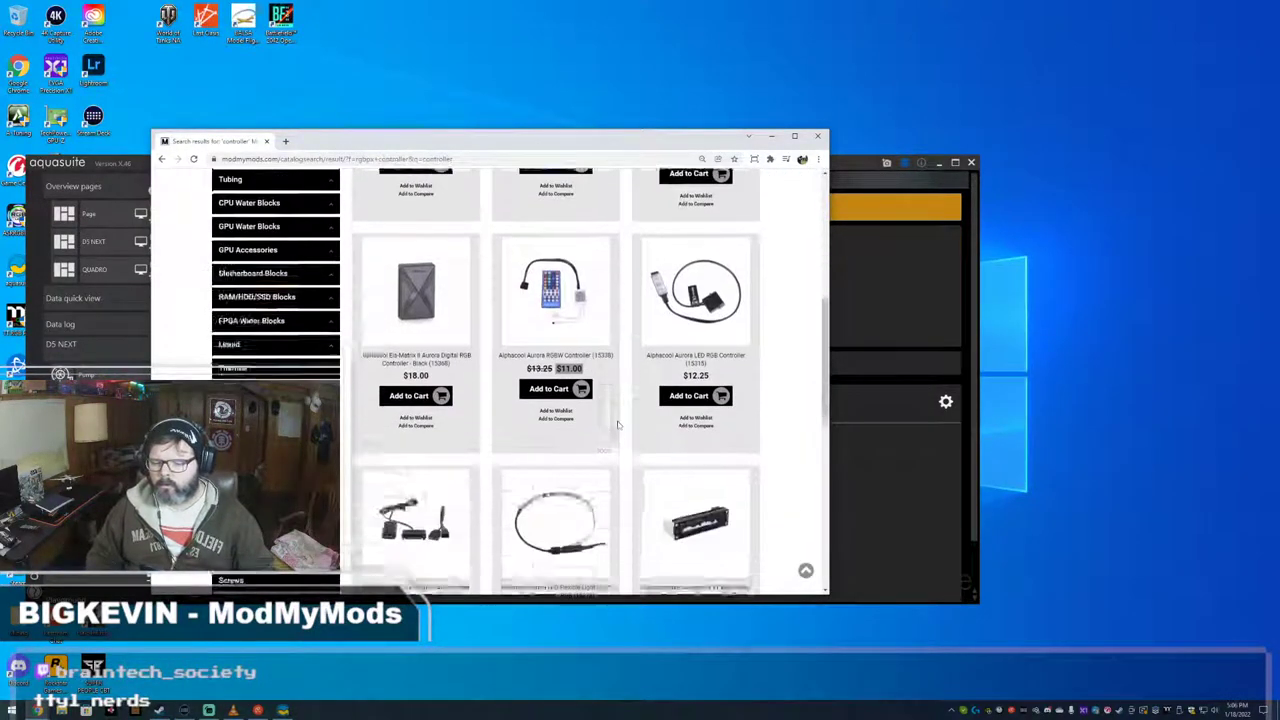
scroll(617, 425, up, 8)
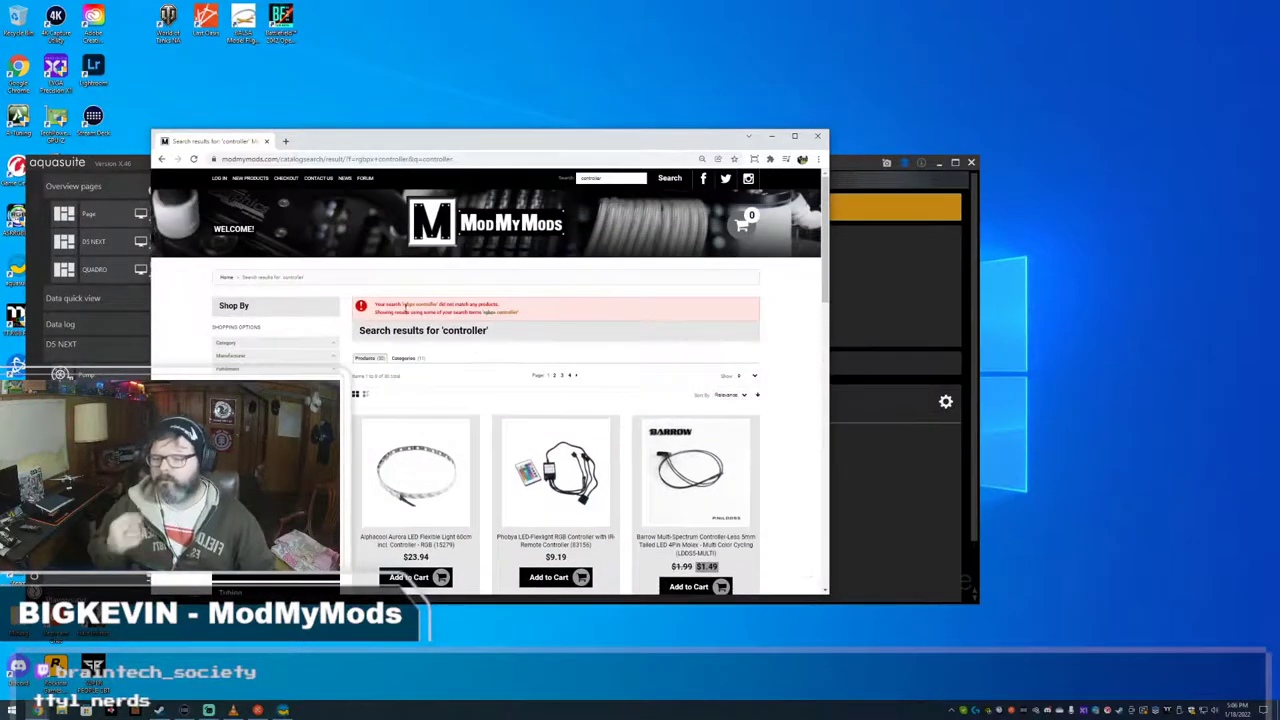
- Return to the "rgbpx adapter" results and move the browser window up to uncover the lower part of aquasuite
key(F5)
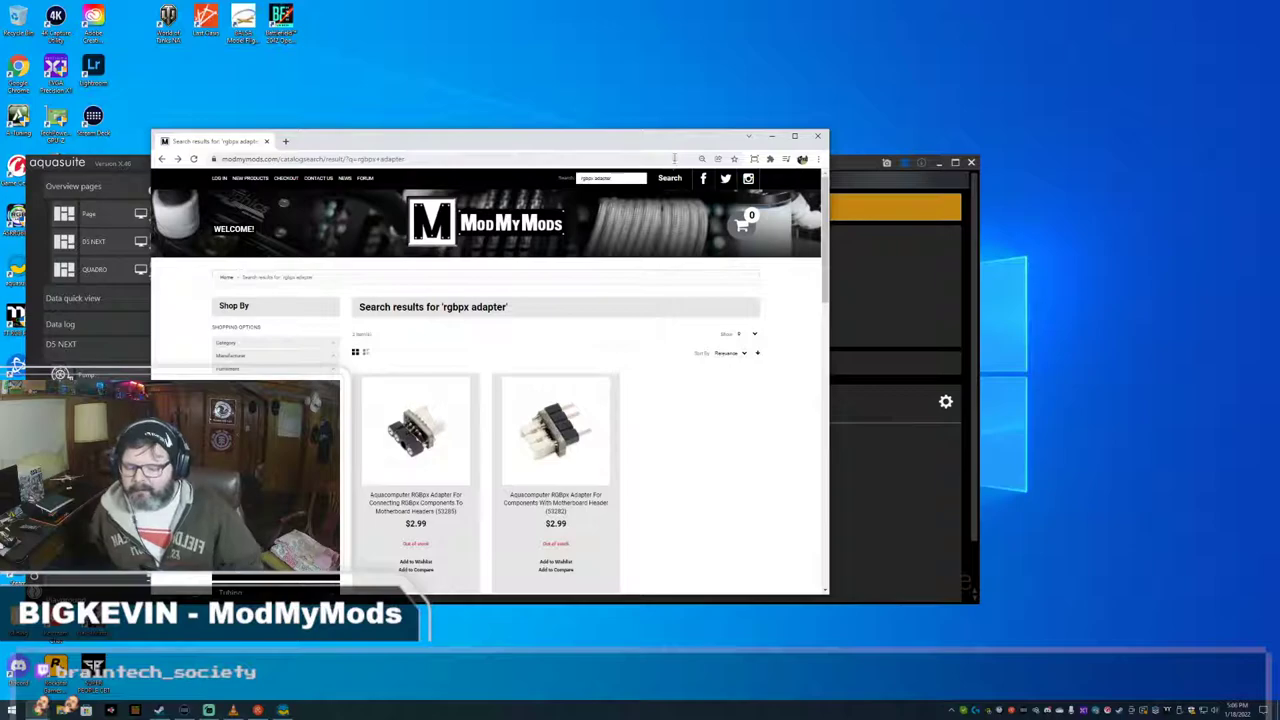
drag(694, 380, 686, 381)
click(636, 464)
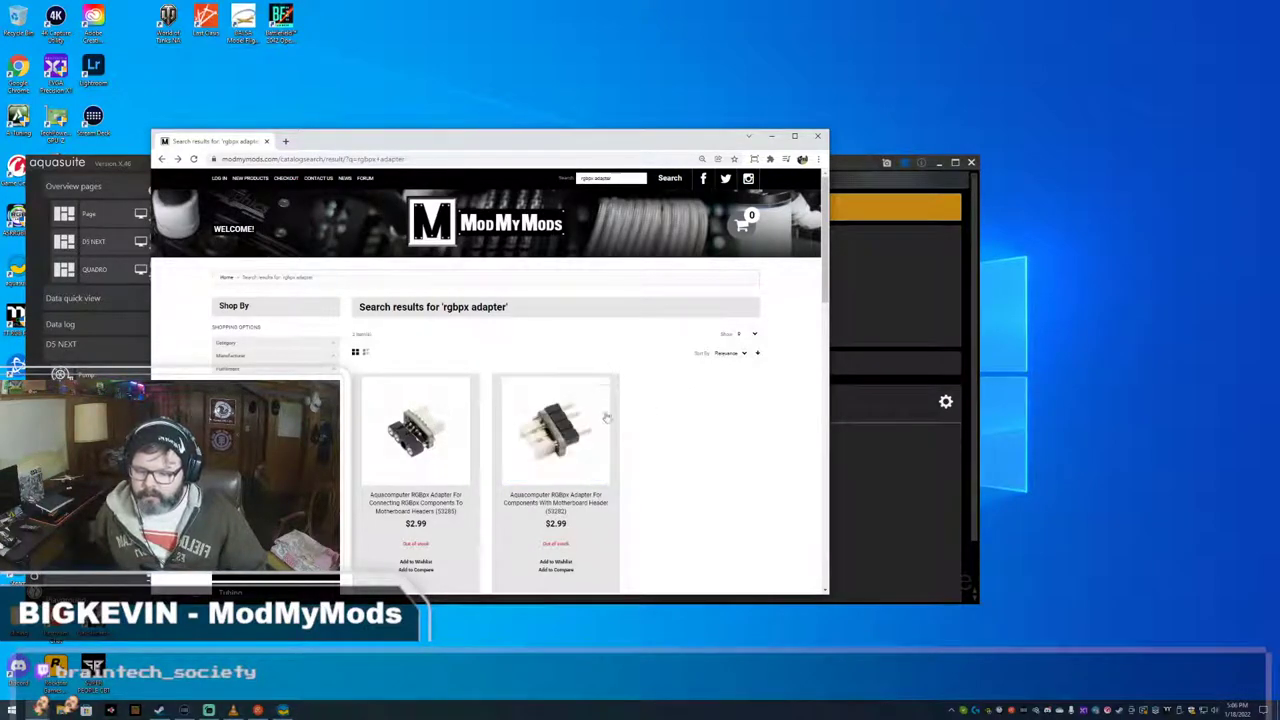
drag(506, 140, 497, 56)
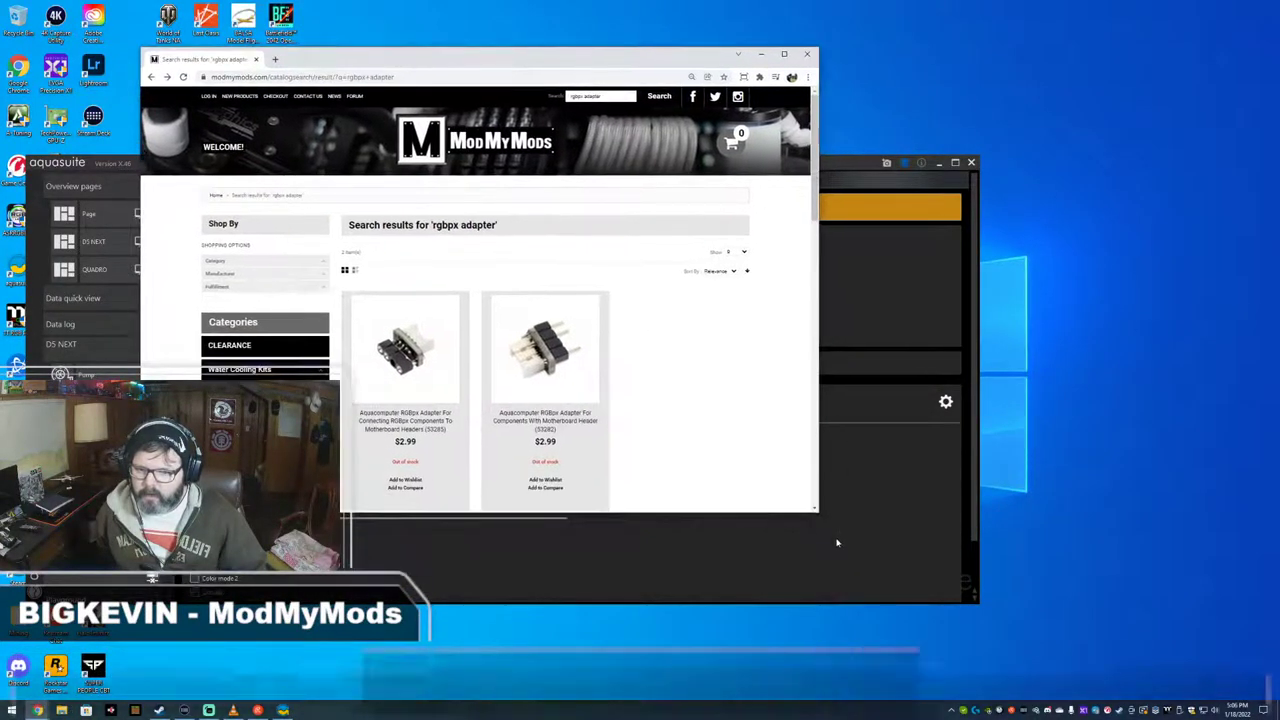
- Switch to aquasuite, open the LED mode selection for the pump's LED Controller 7 and examine the available effects
click(837, 537)
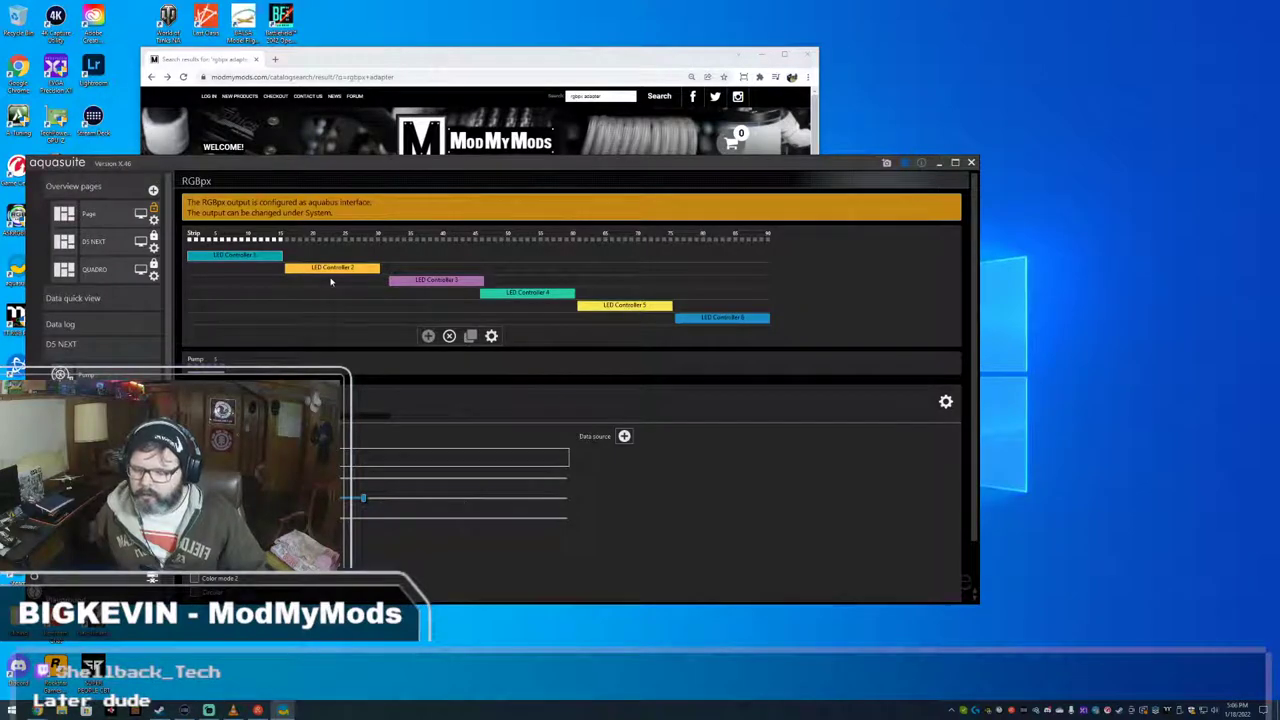
click(210, 368)
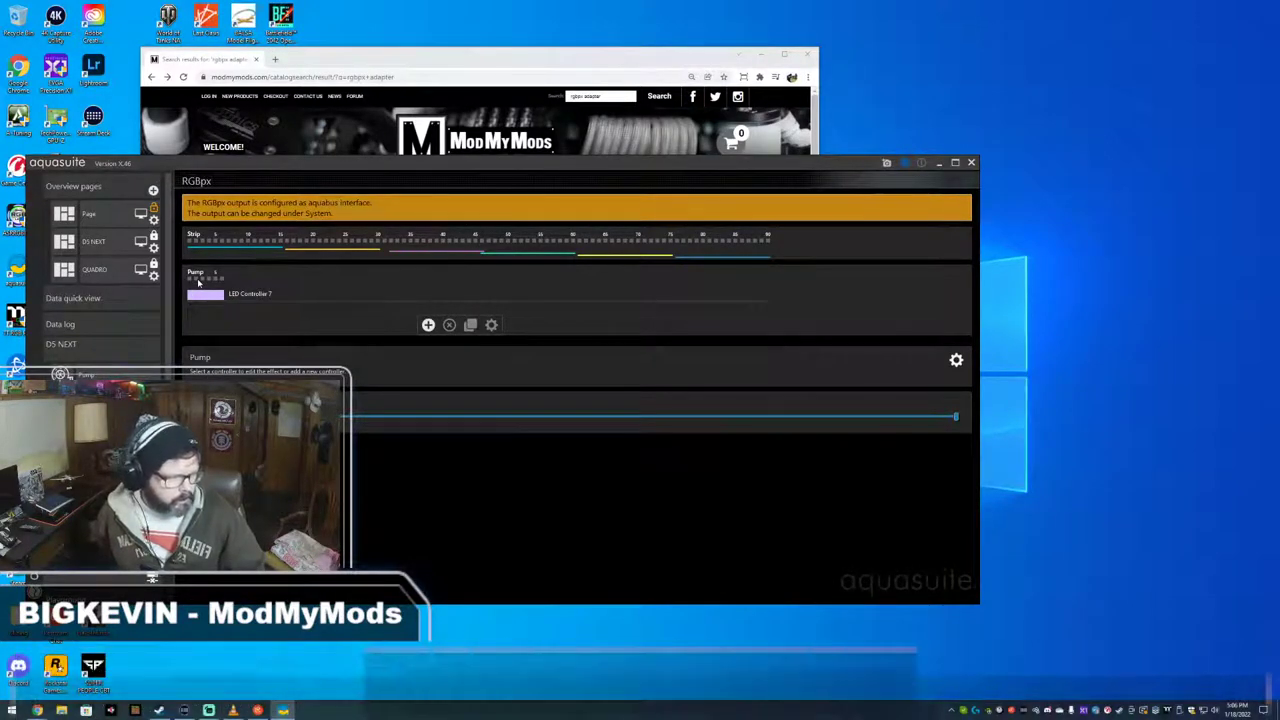
click(210, 293)
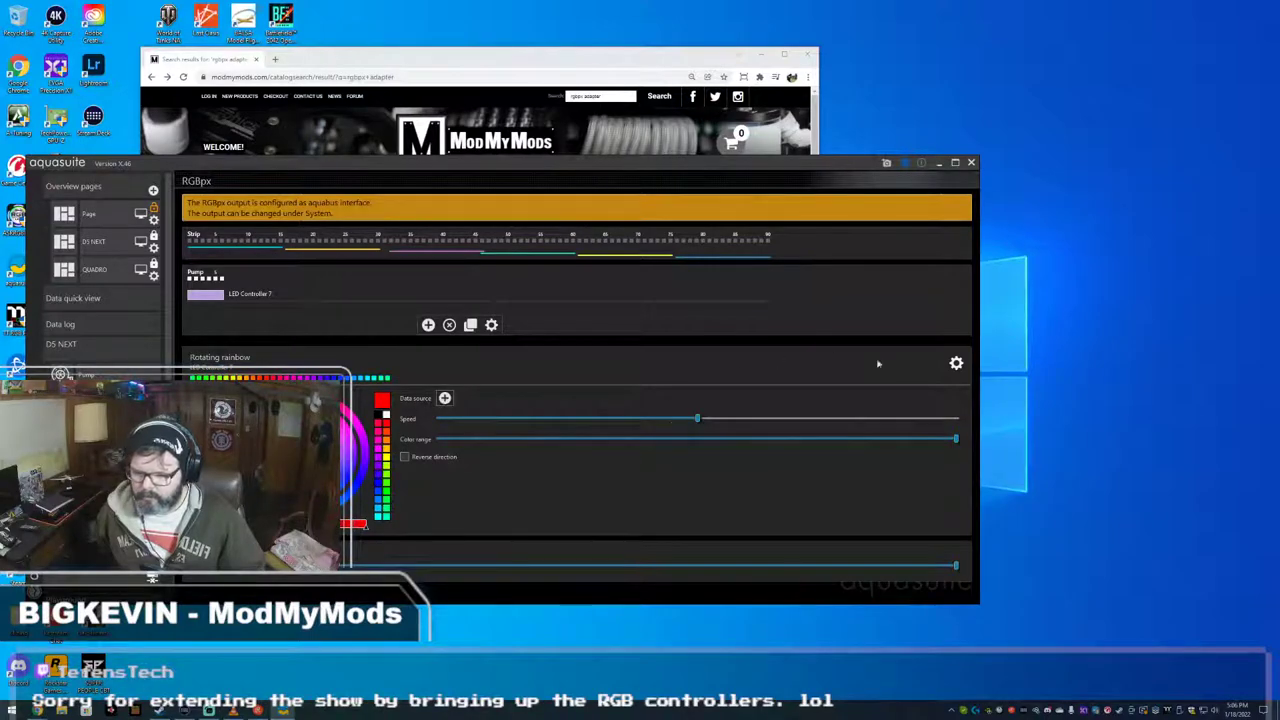
click(956, 363)
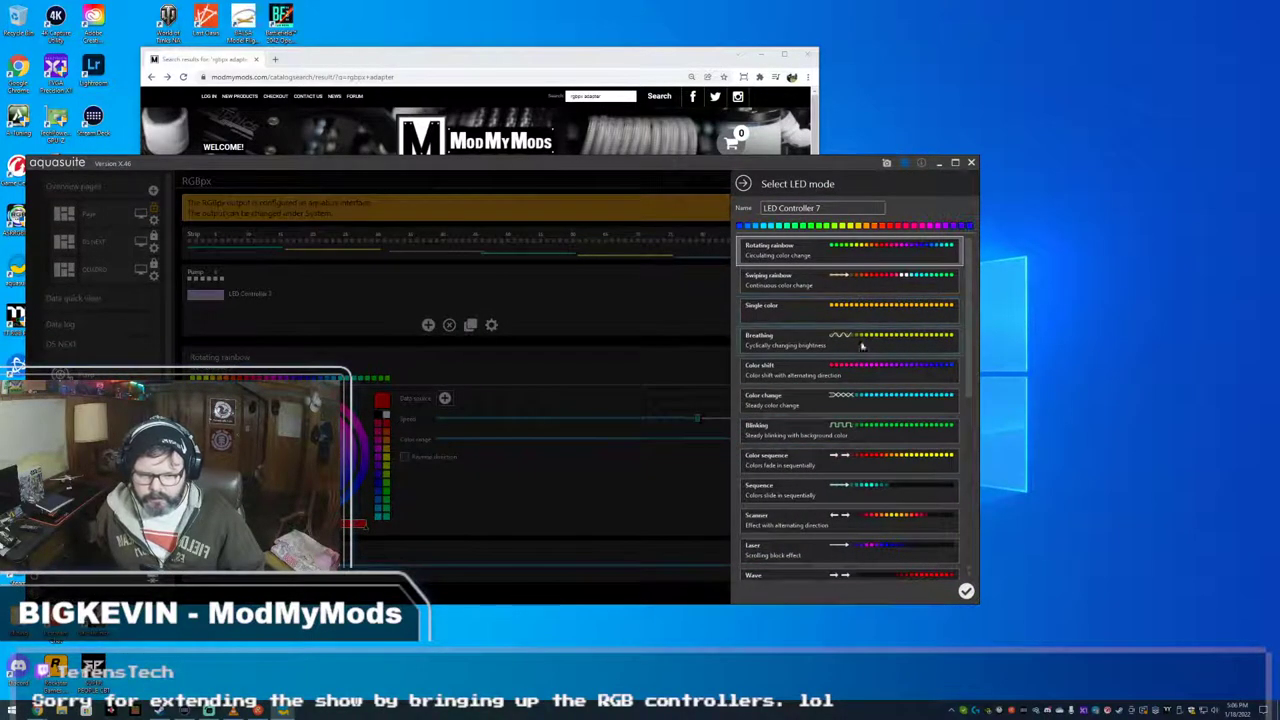
scroll(854, 280, down, 3)
scroll(853, 290, down, 8)
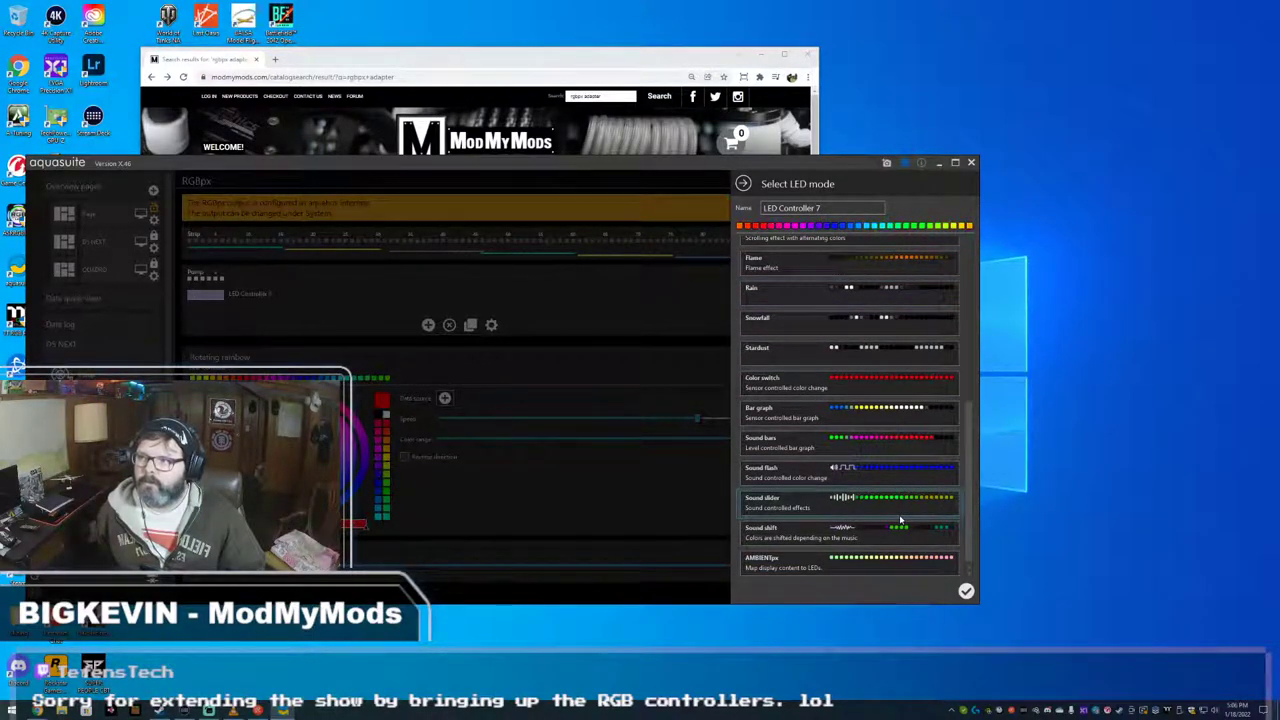
- Review the LED modes offered for the pump's LED Controller 7 and close the selection without choosing one
scroll(900, 519, up, 10)
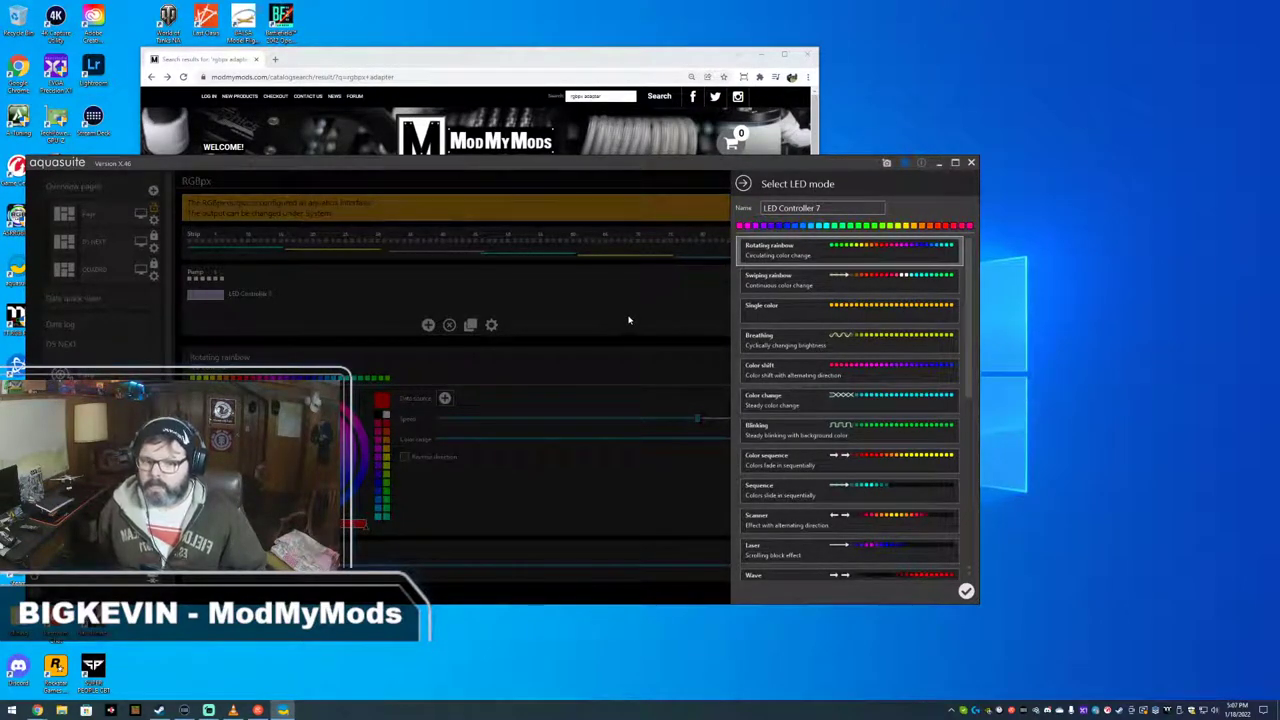
scroll(900, 430, down, 5)
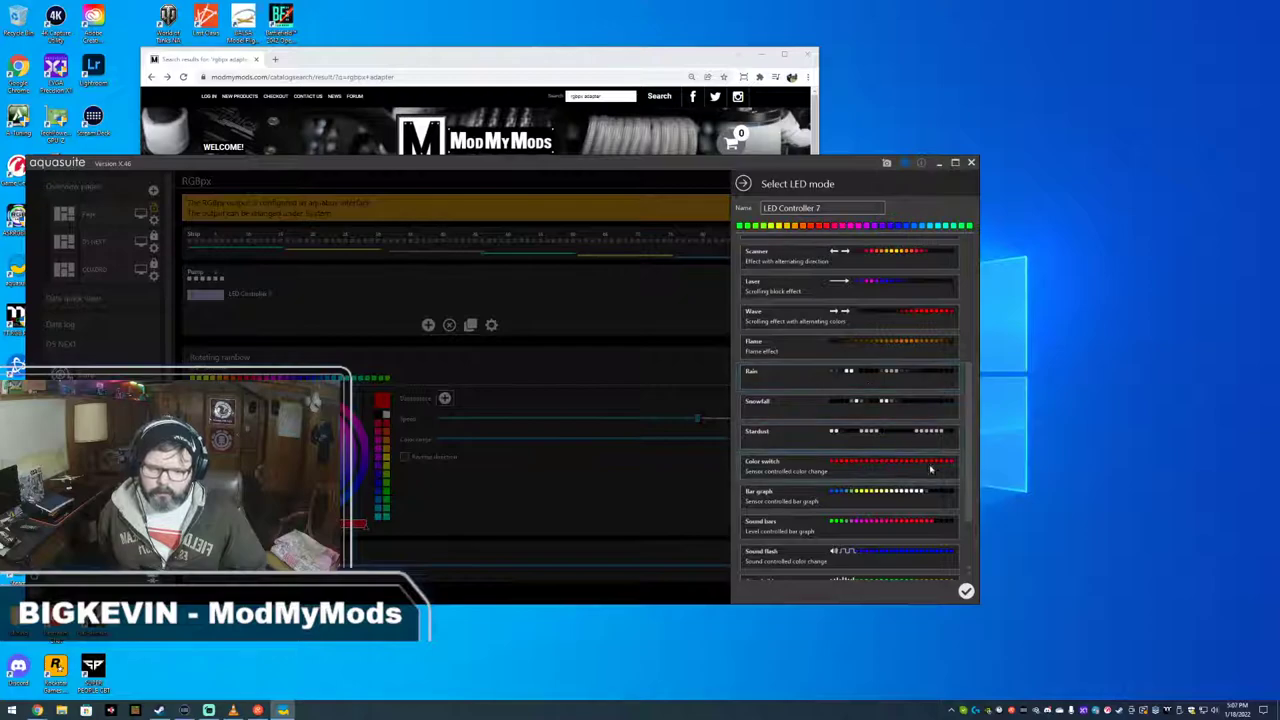
scroll(930, 475, down, 3)
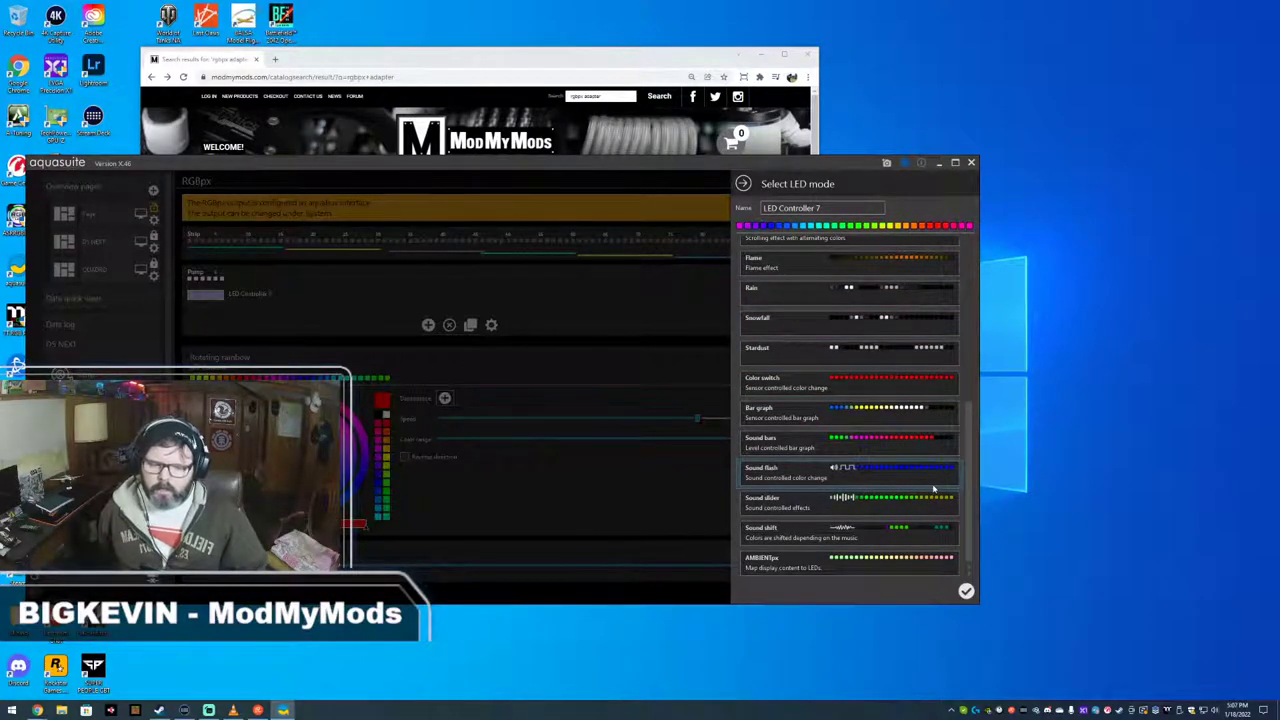
scroll(933, 487, up, 4)
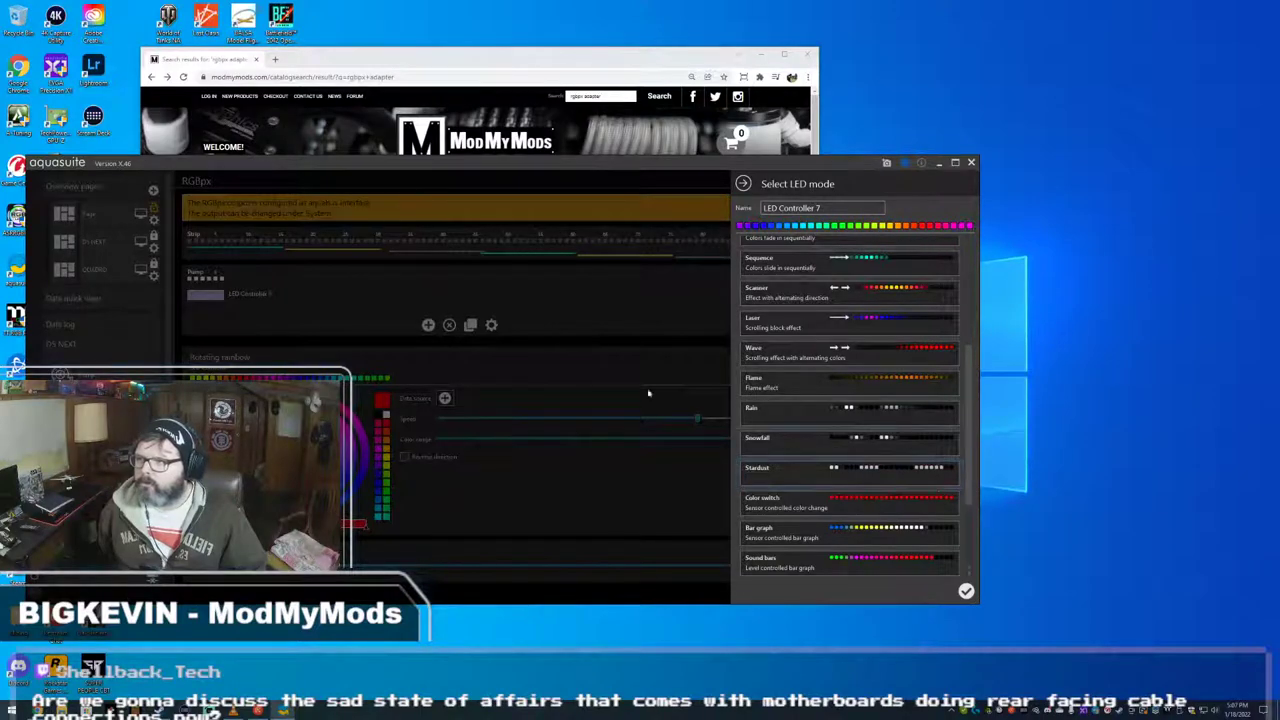
click(589, 310)
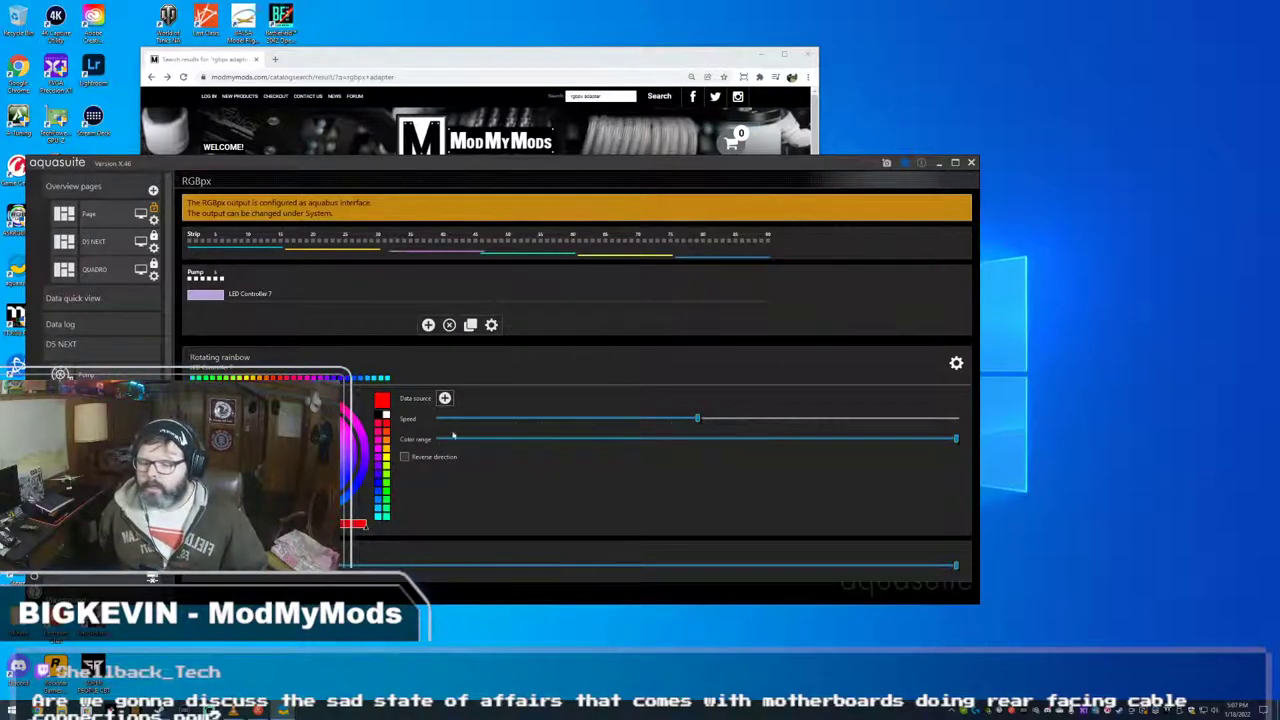
- Set the pump's LED Controller 7 to the Scanner effect
click(956, 363)
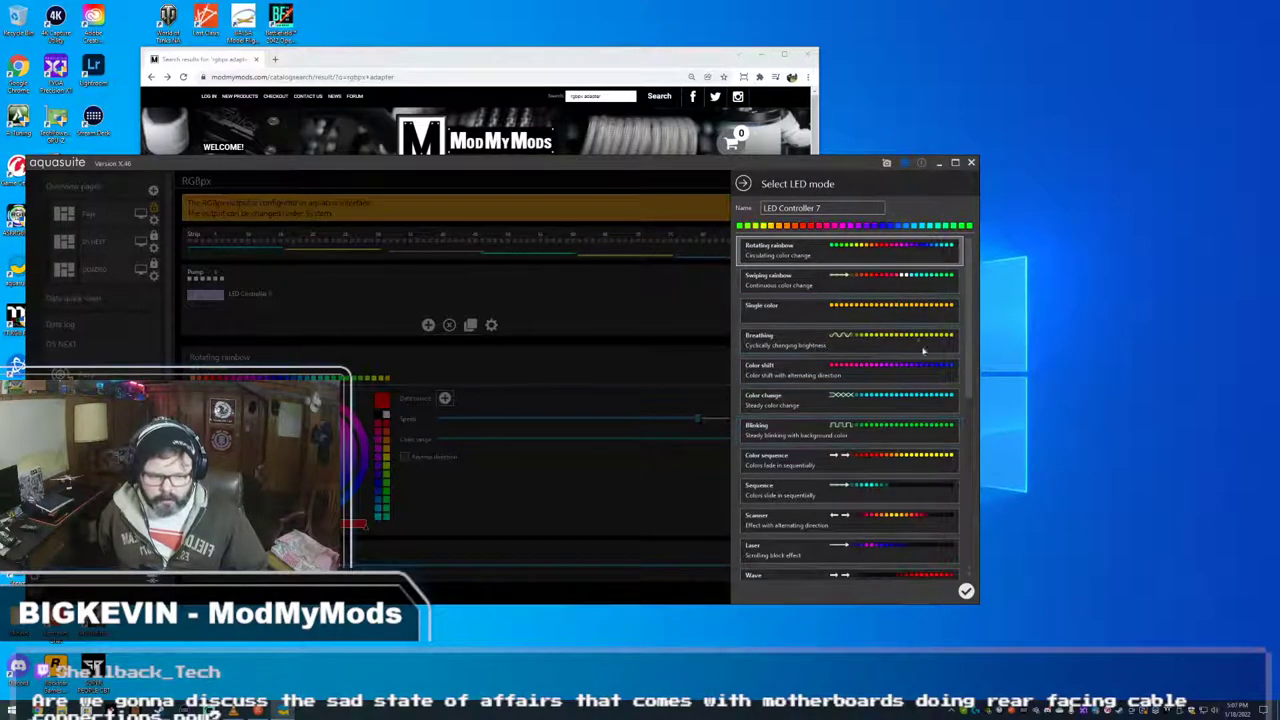
click(895, 518)
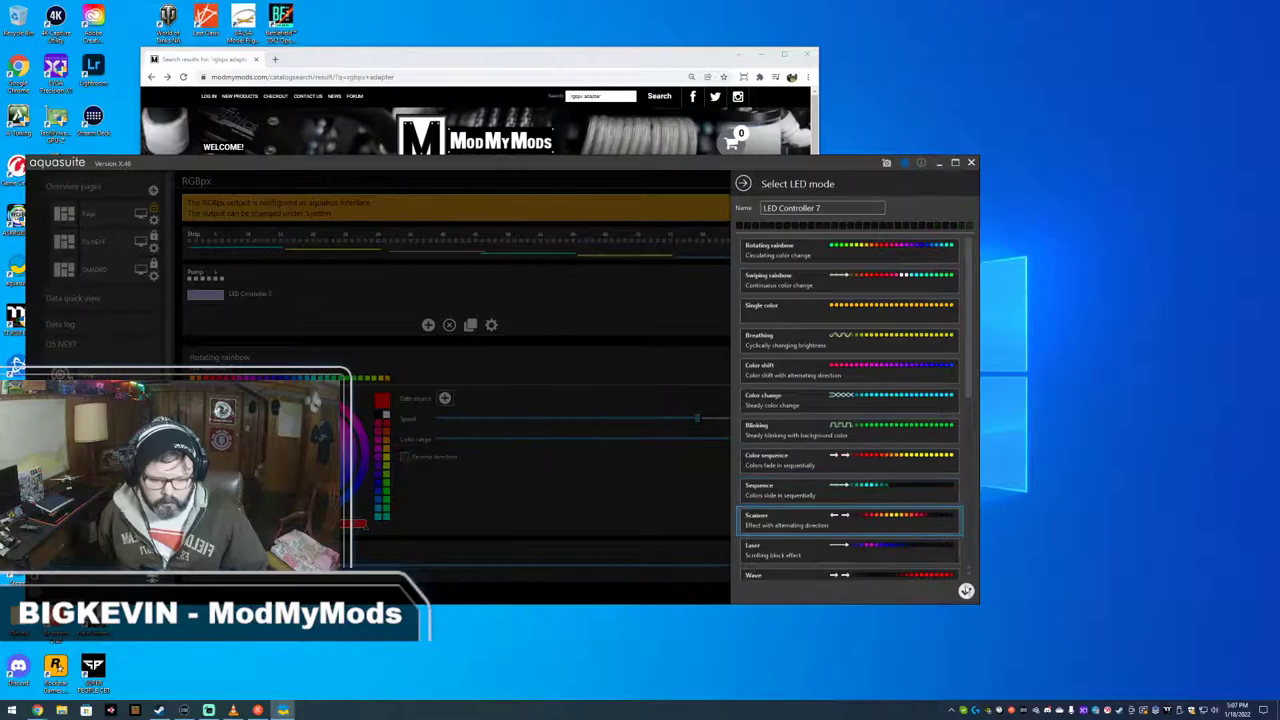
click(966, 591)
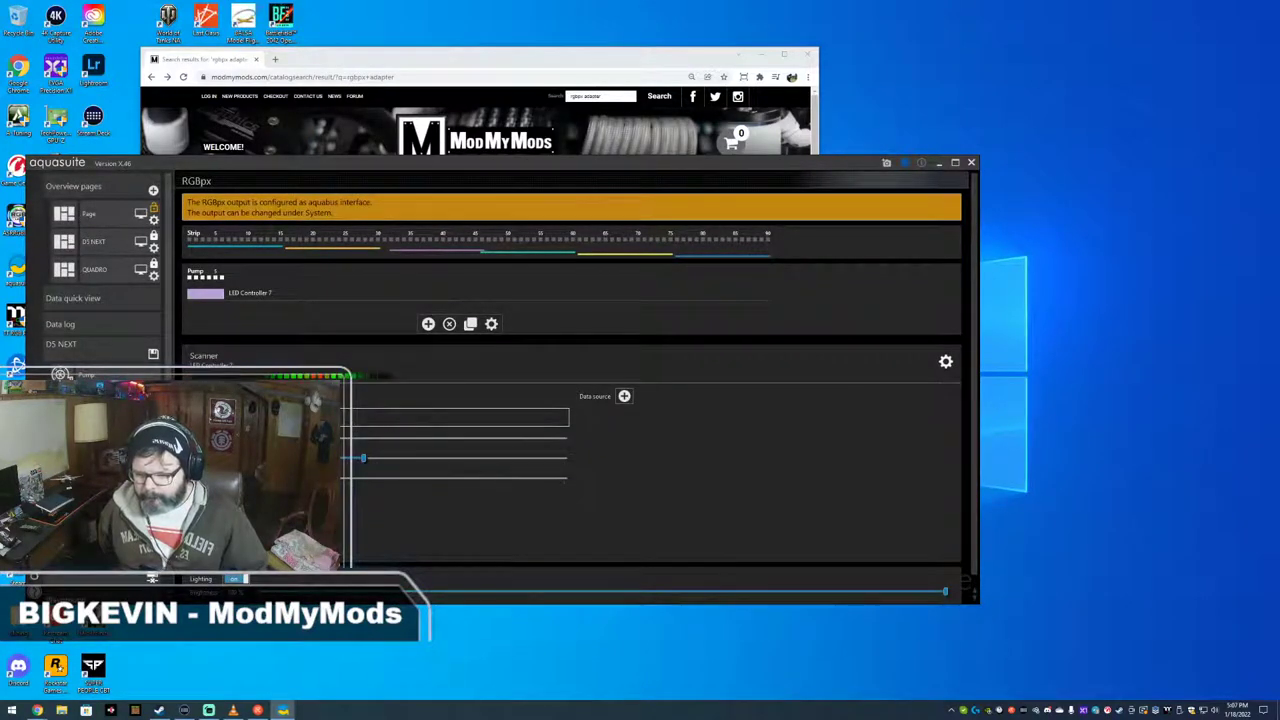
- Change one colour of the Scanner effect on LED Controller 7 to a palette colour and inspect its other colour settings
click(375, 377)
click(957, 282)
click(961, 354)
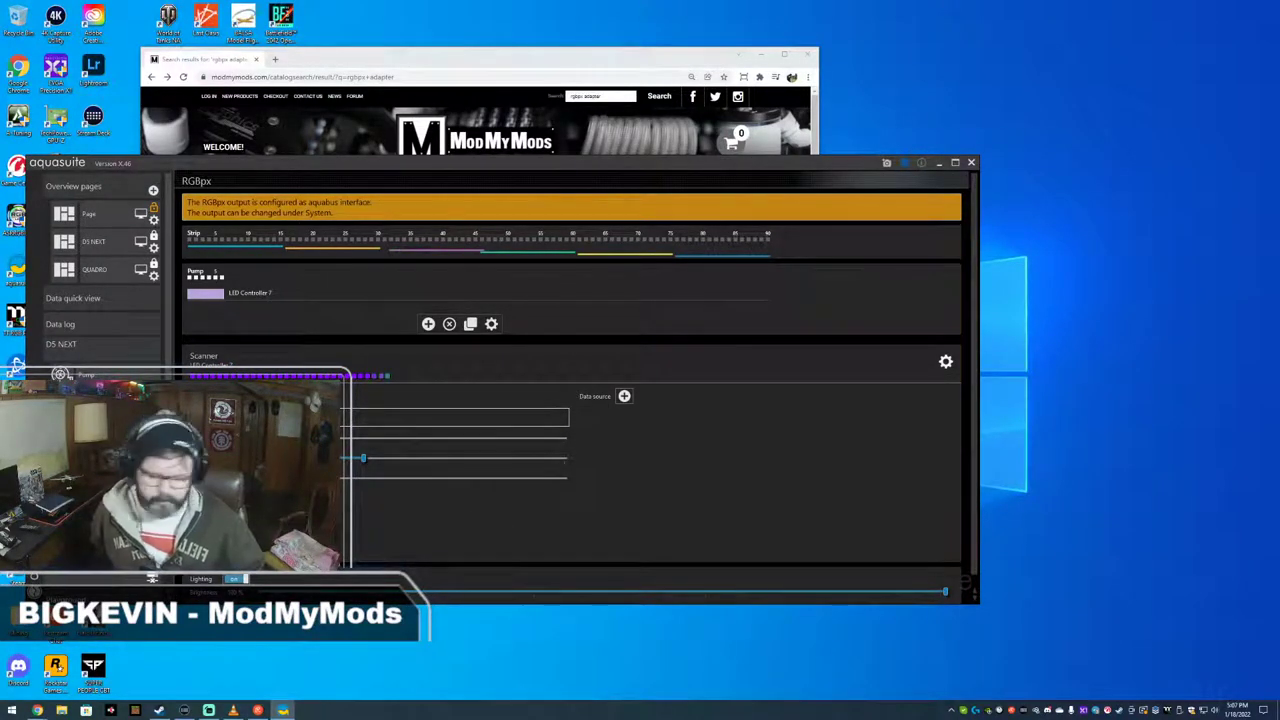
click(453, 417)
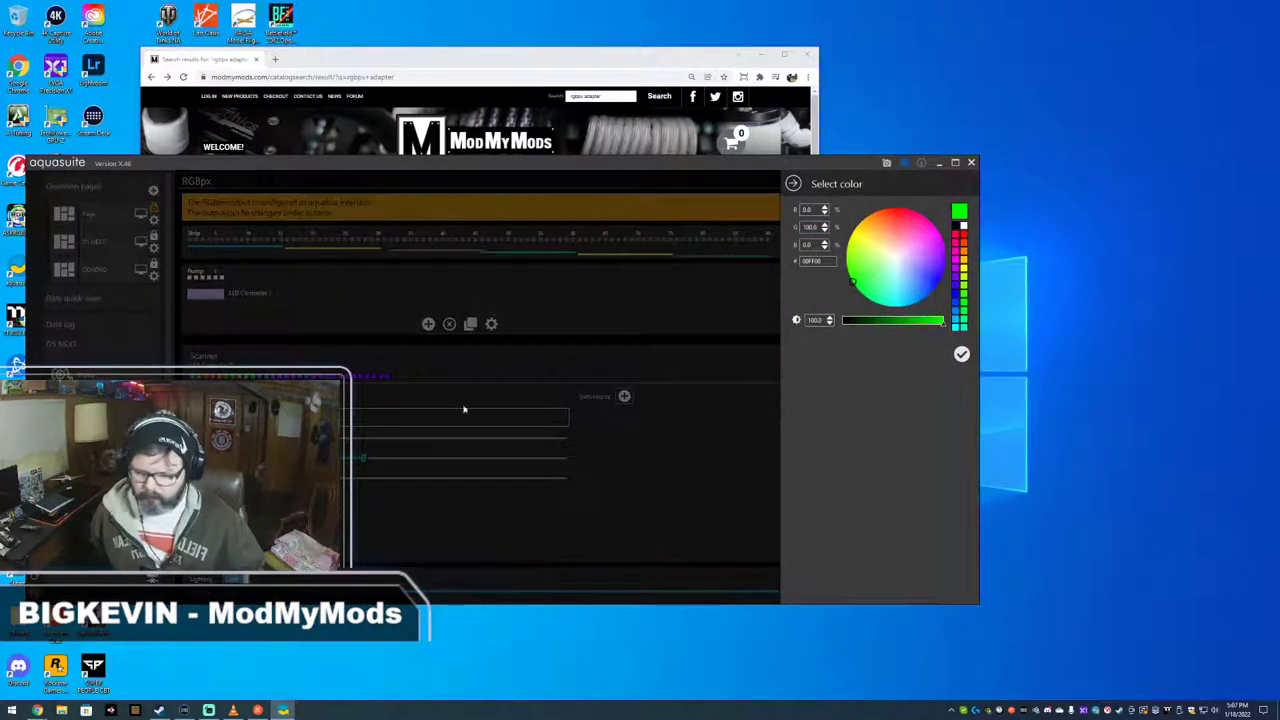
click(580, 357)
click(893, 231)
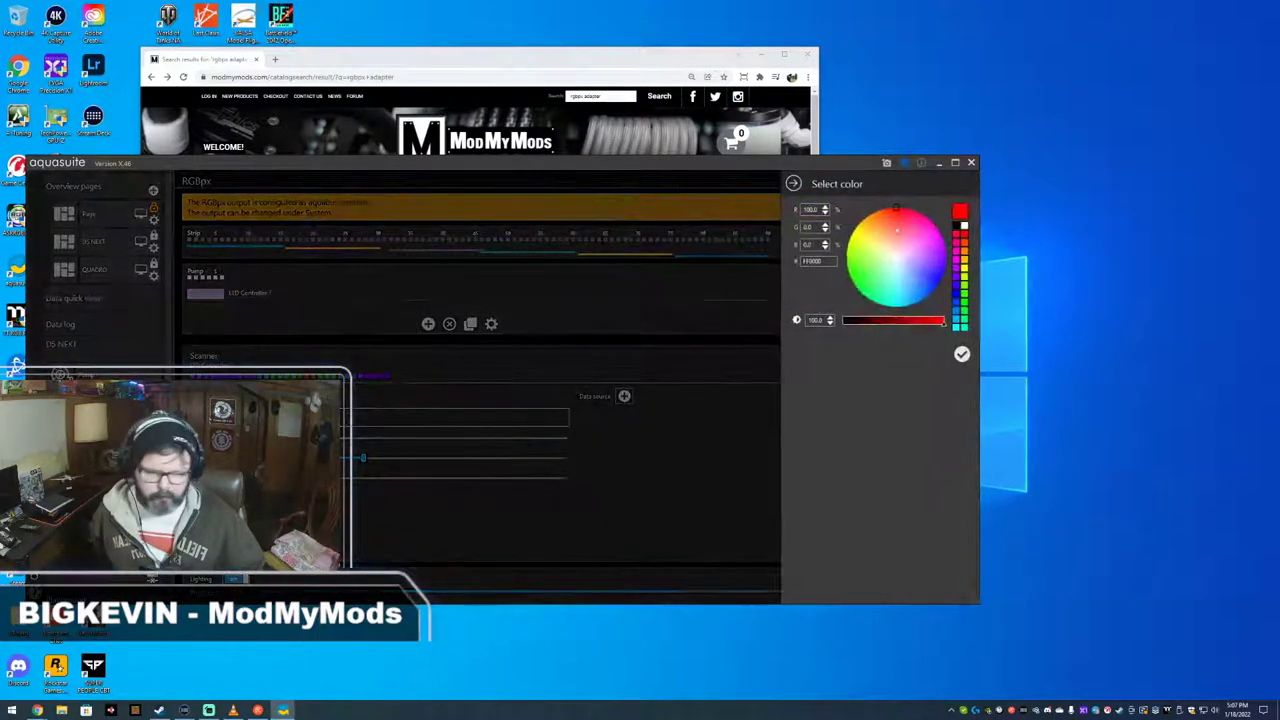
click(726, 353)
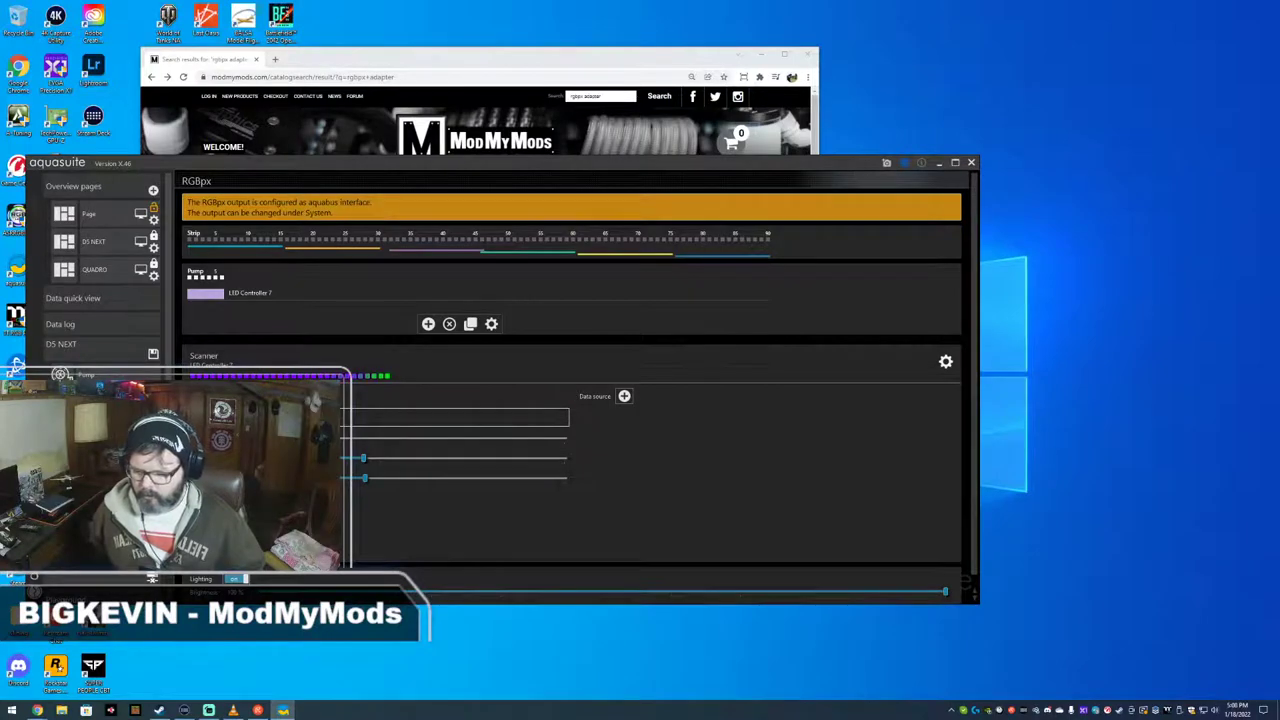
scroll(365, 470, down, 1)
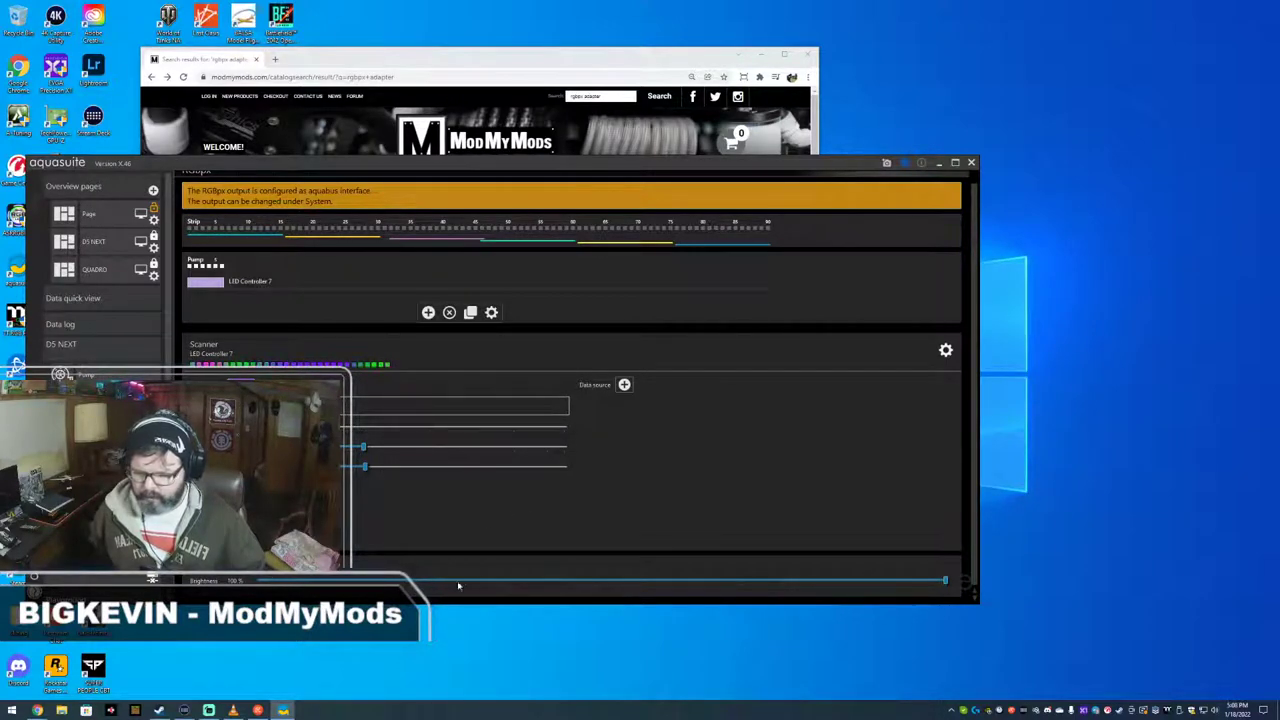
scroll(594, 459, up, 1)
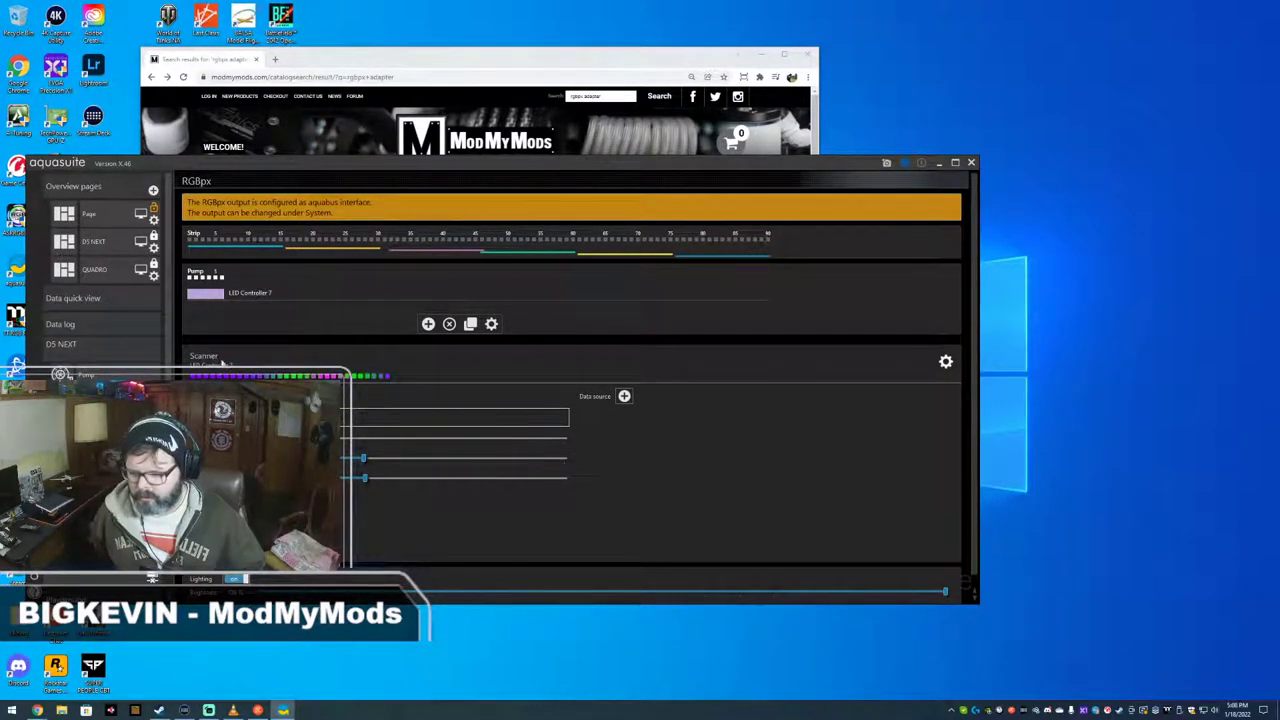
- Add a second LED controller with the Rotating rainbow effect to the pump and delete it again
click(428, 324)
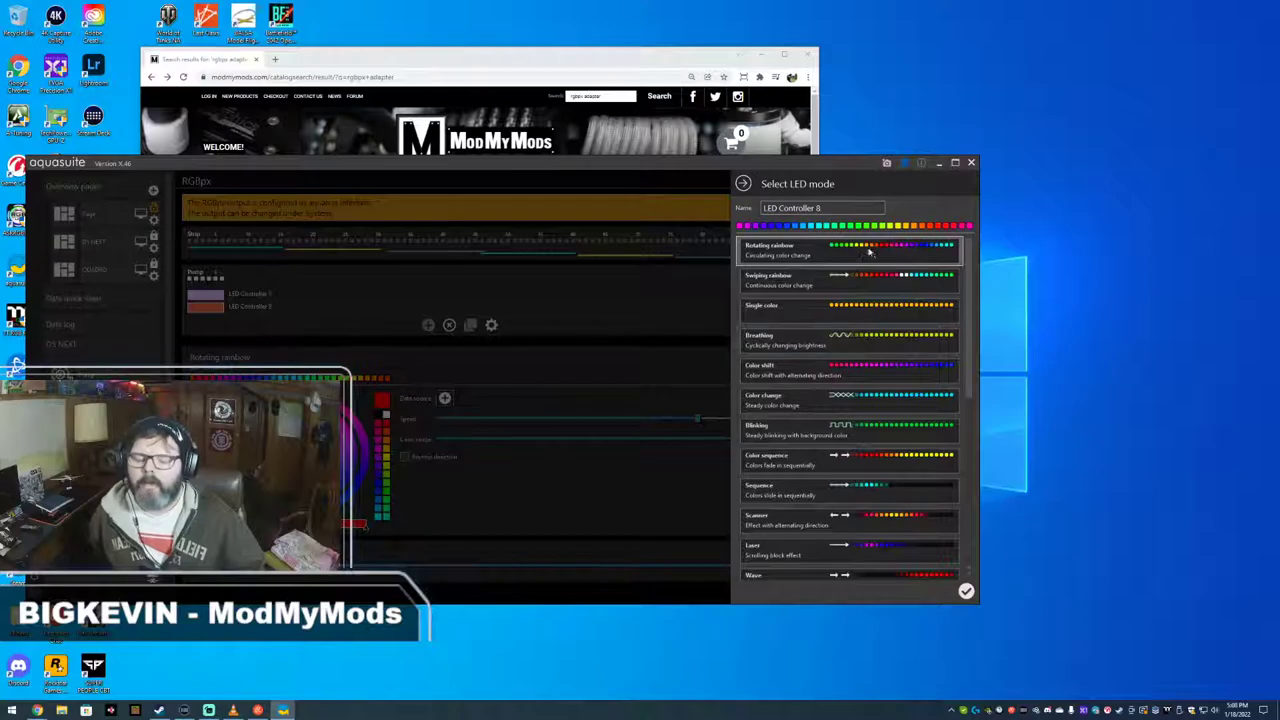
click(838, 263)
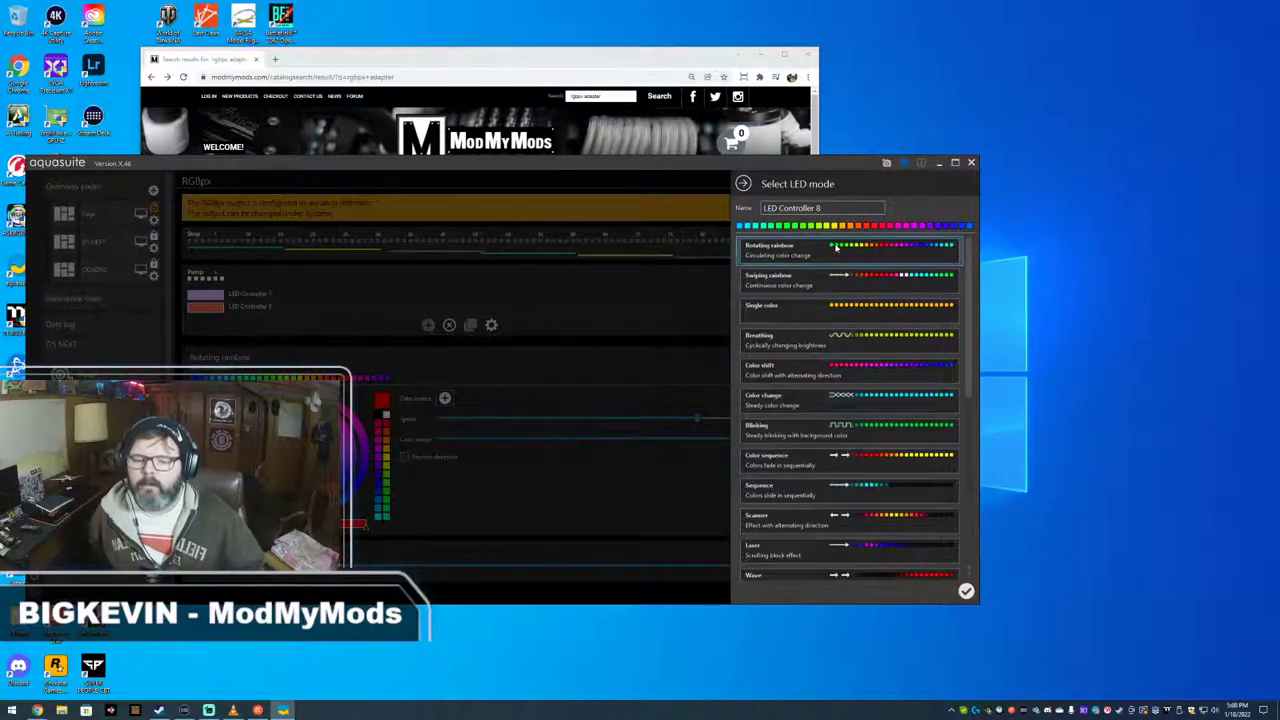
click(967, 592)
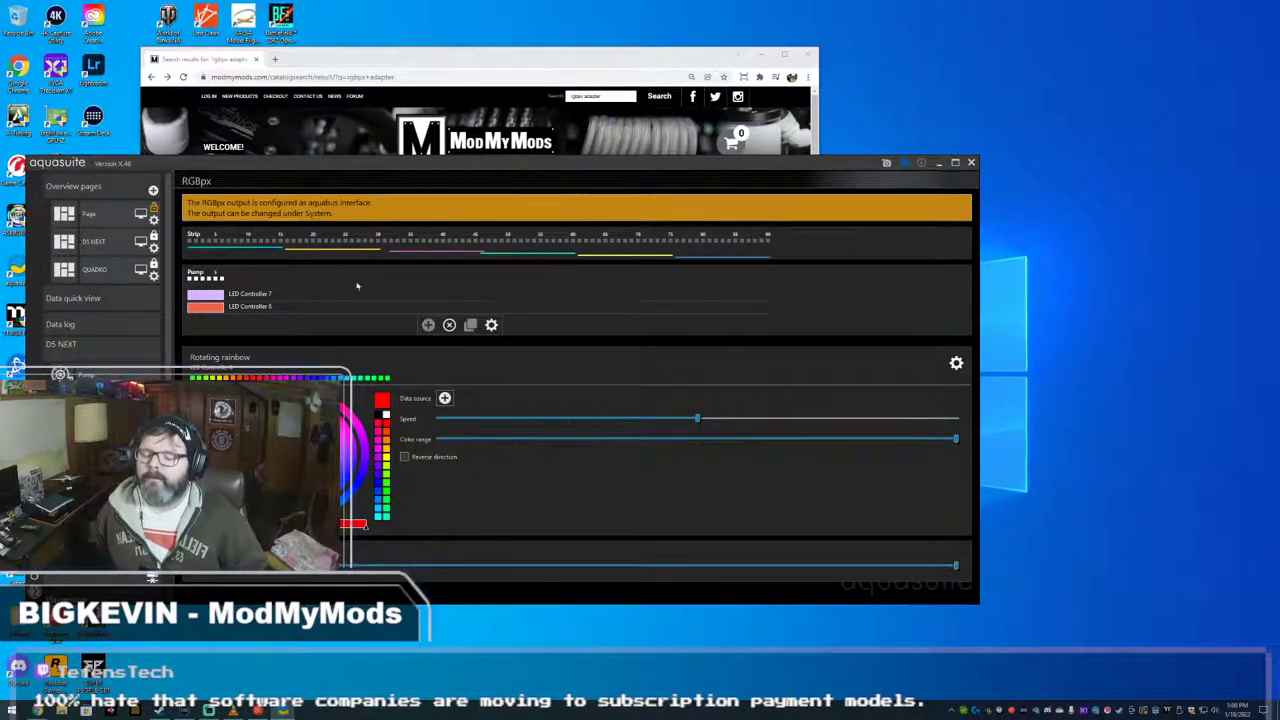
click(449, 326)
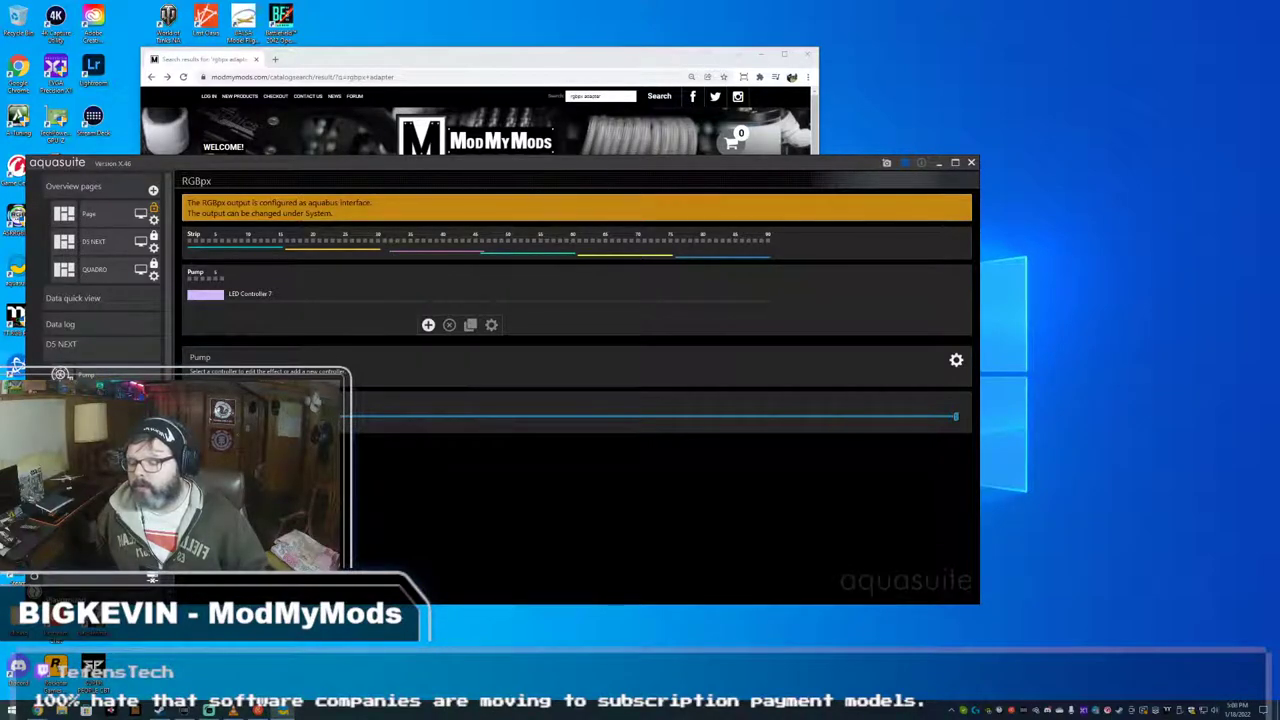
- Open the D5 NEXT's pump page to view its status and mode settings
scroll(100, 280, down, 1)
scroll(100, 280, up, 1)
scroll(100, 280, down, 1)
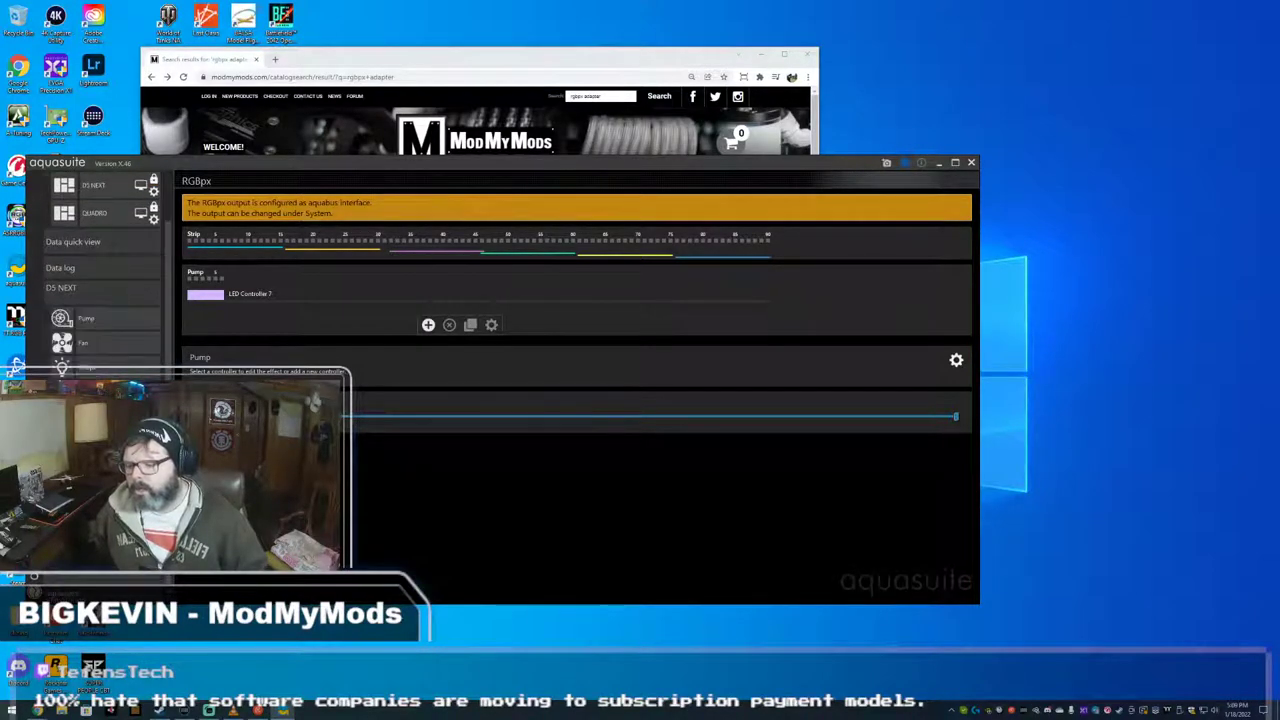
scroll(100, 280, up, 1)
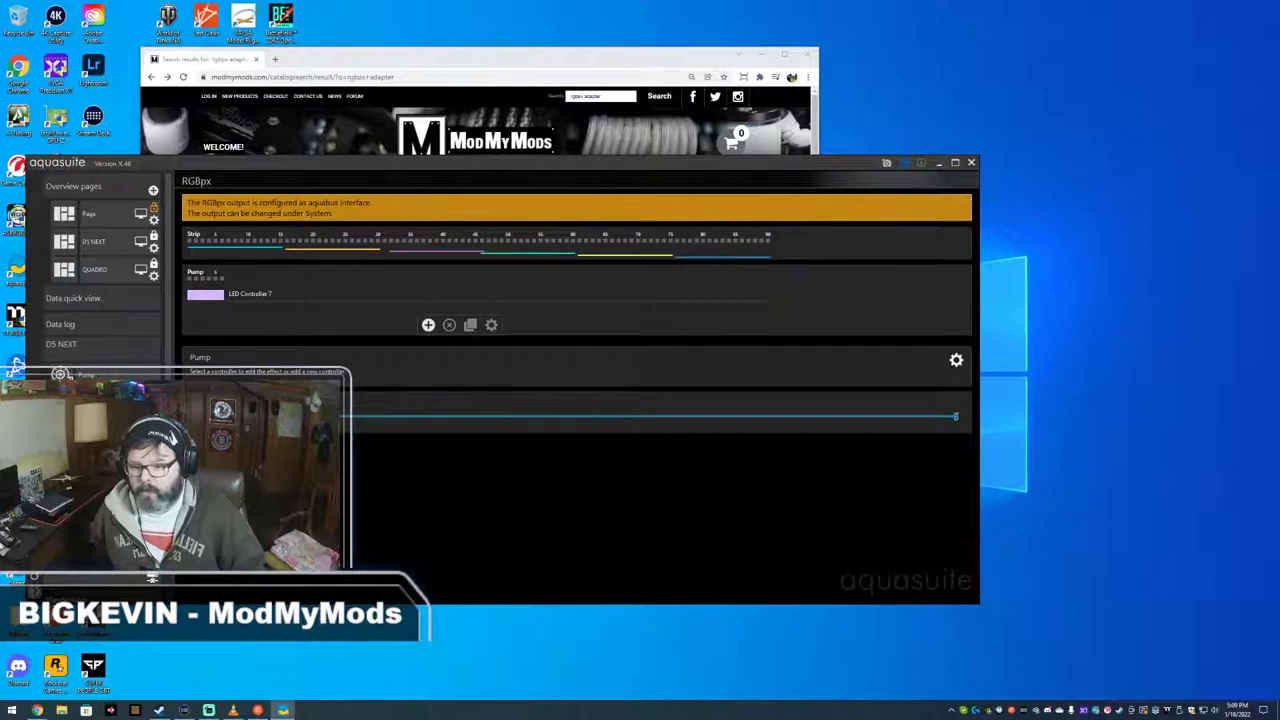
scroll(100, 270, down, 1)
click(118, 323)
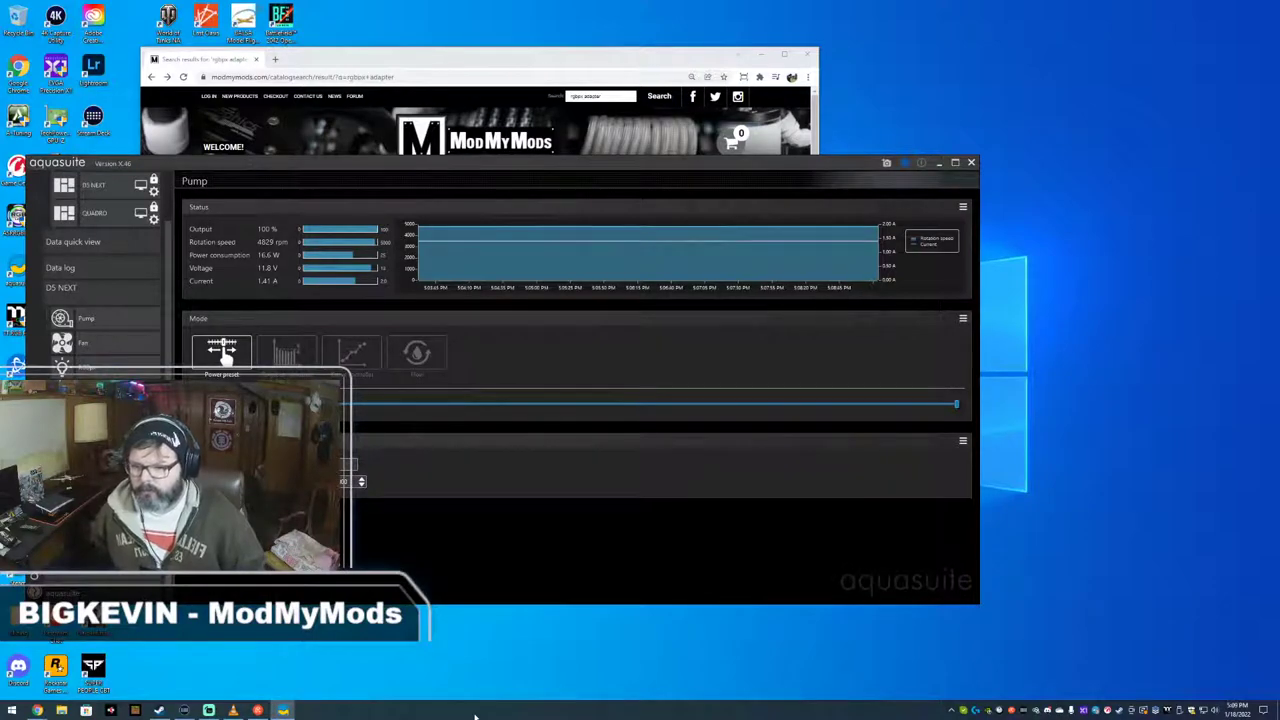
- Try the pump's Target temperature, Curve controller and Flow modes and return it to Power preset
click(288, 352)
click(222, 348)
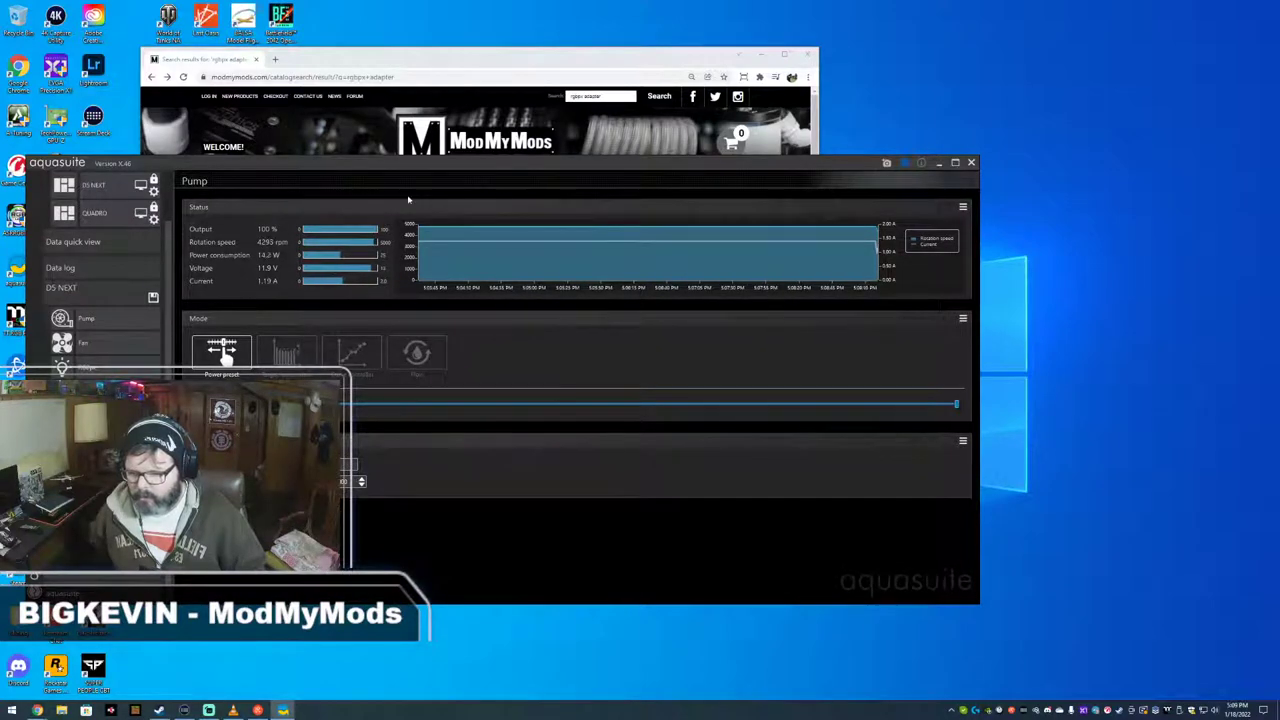
click(287, 352)
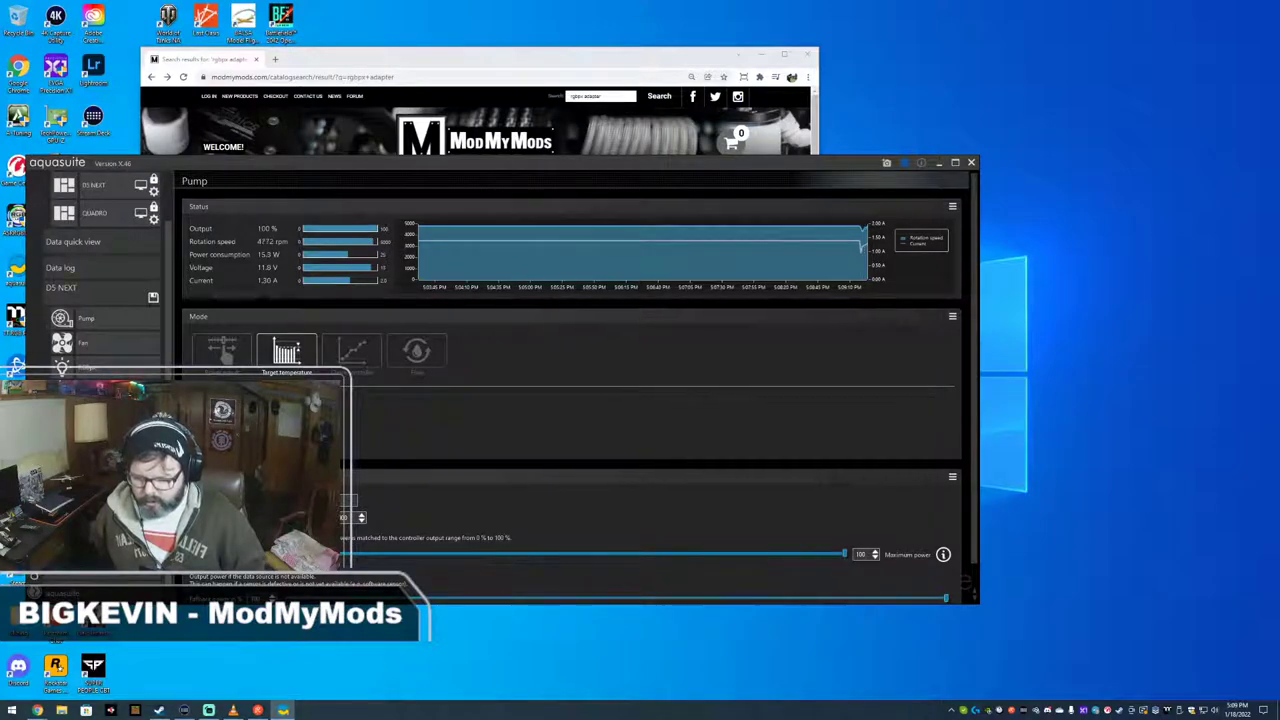
scroll(287, 352, down, 1)
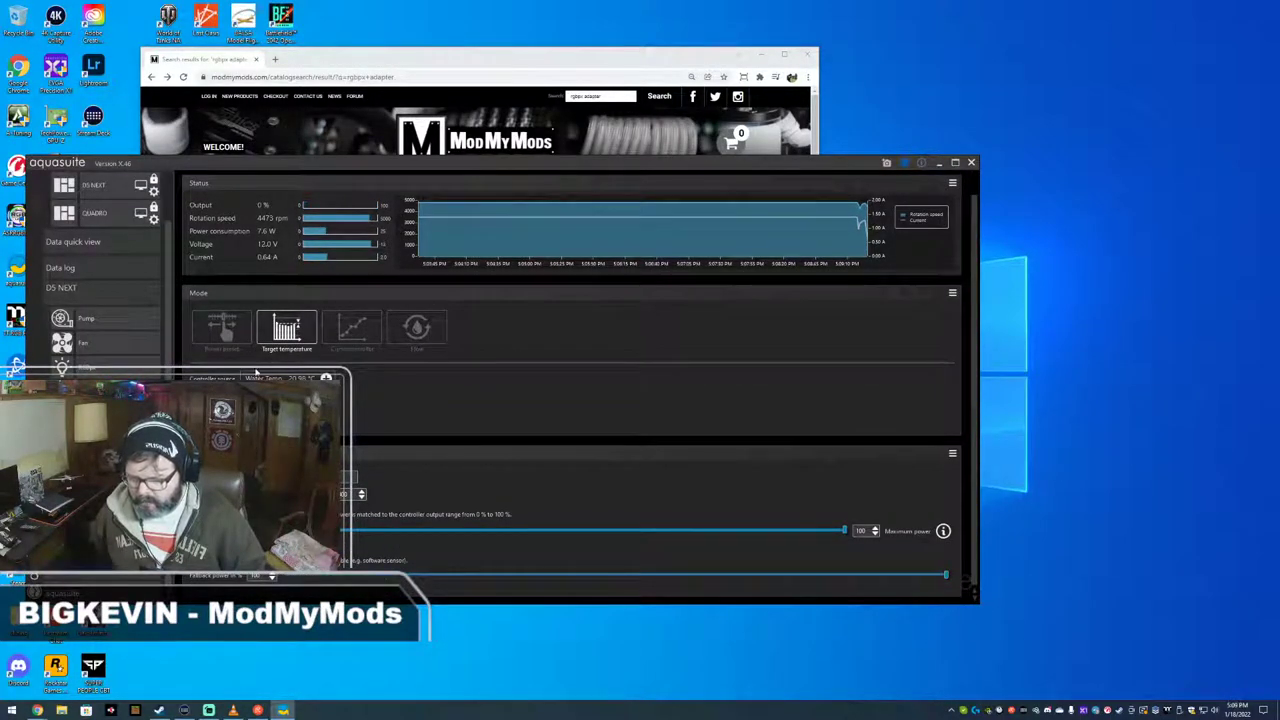
click(225, 332)
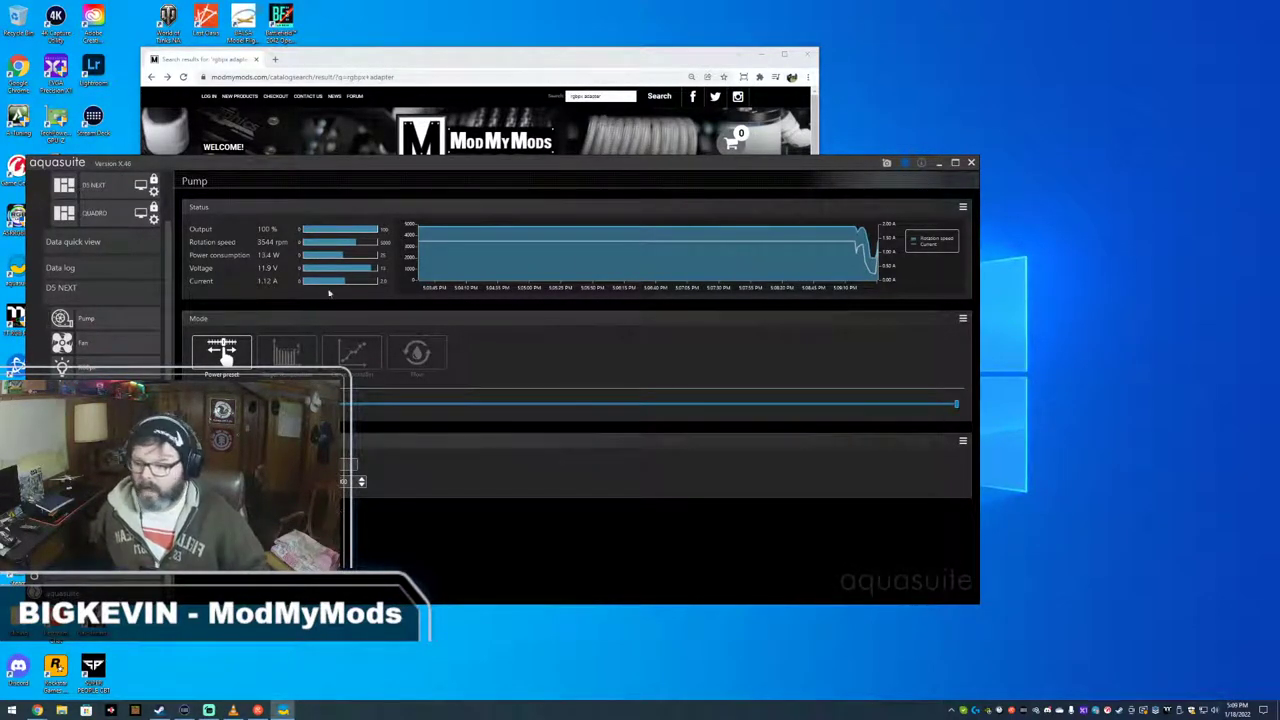
click(362, 357)
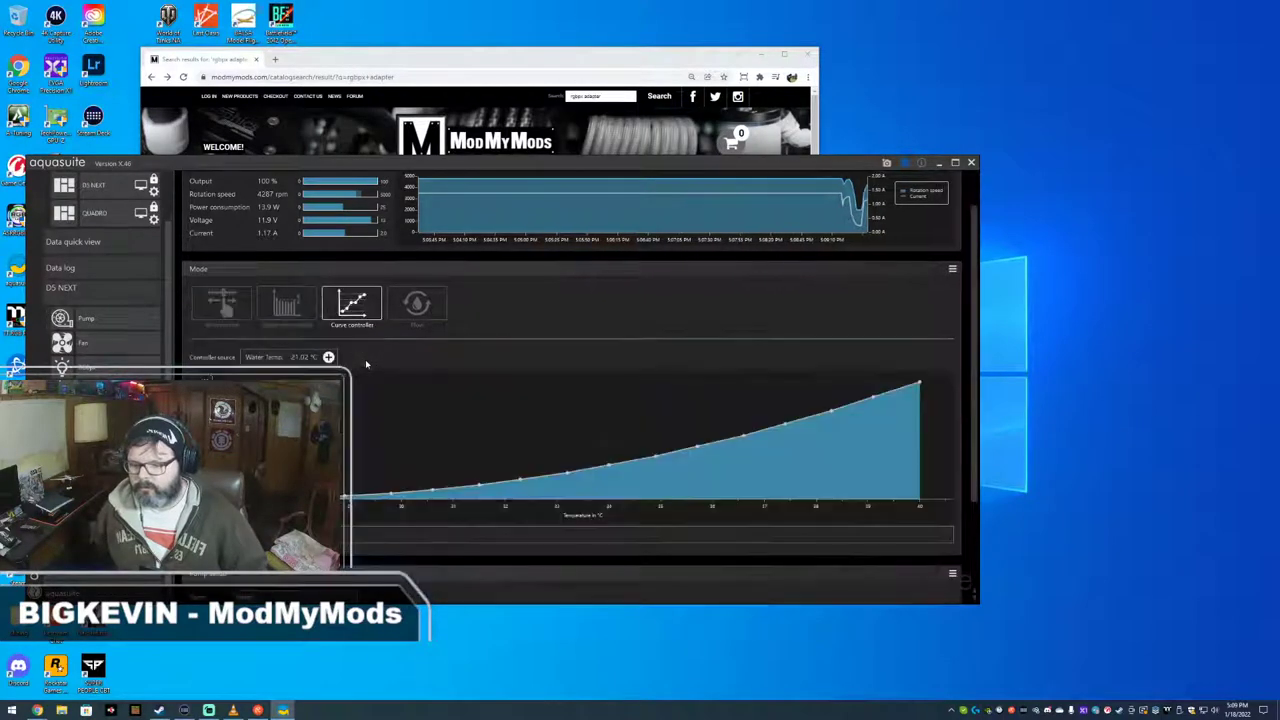
click(418, 308)
click(222, 350)
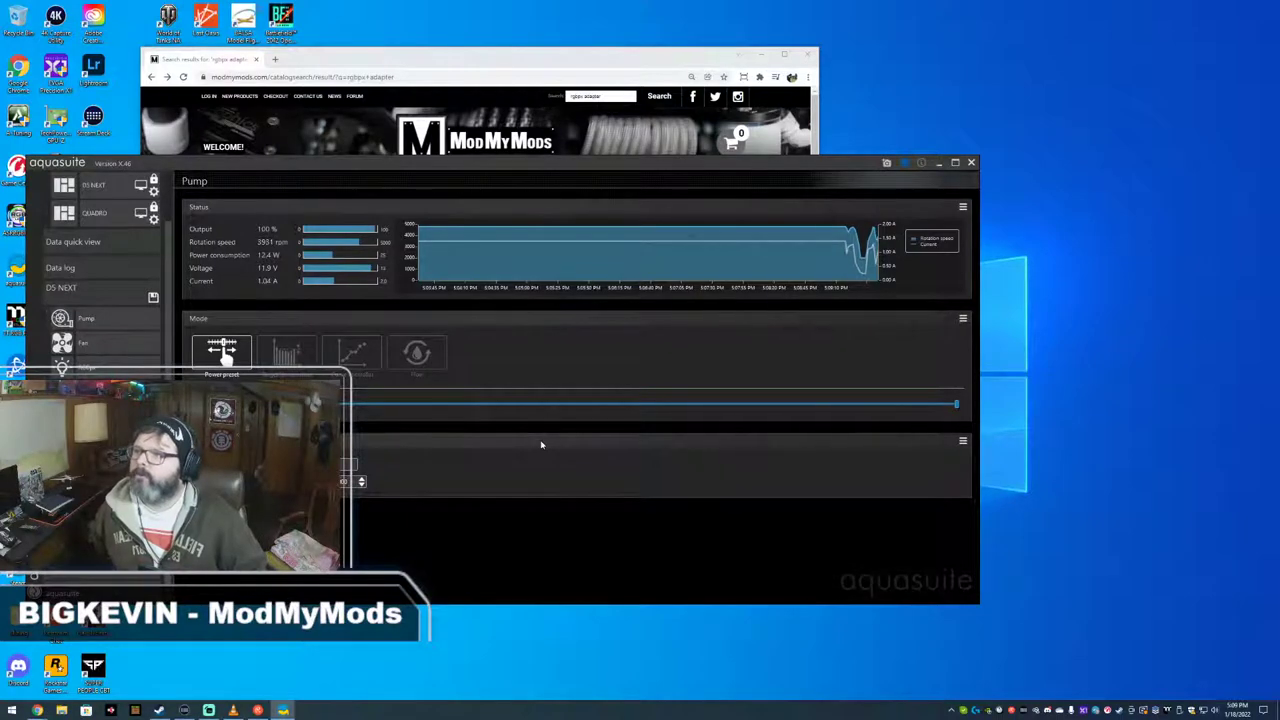
- Examine the D5 NEXT's fan page and its display settings, including the charts and display pages
click(99, 354)
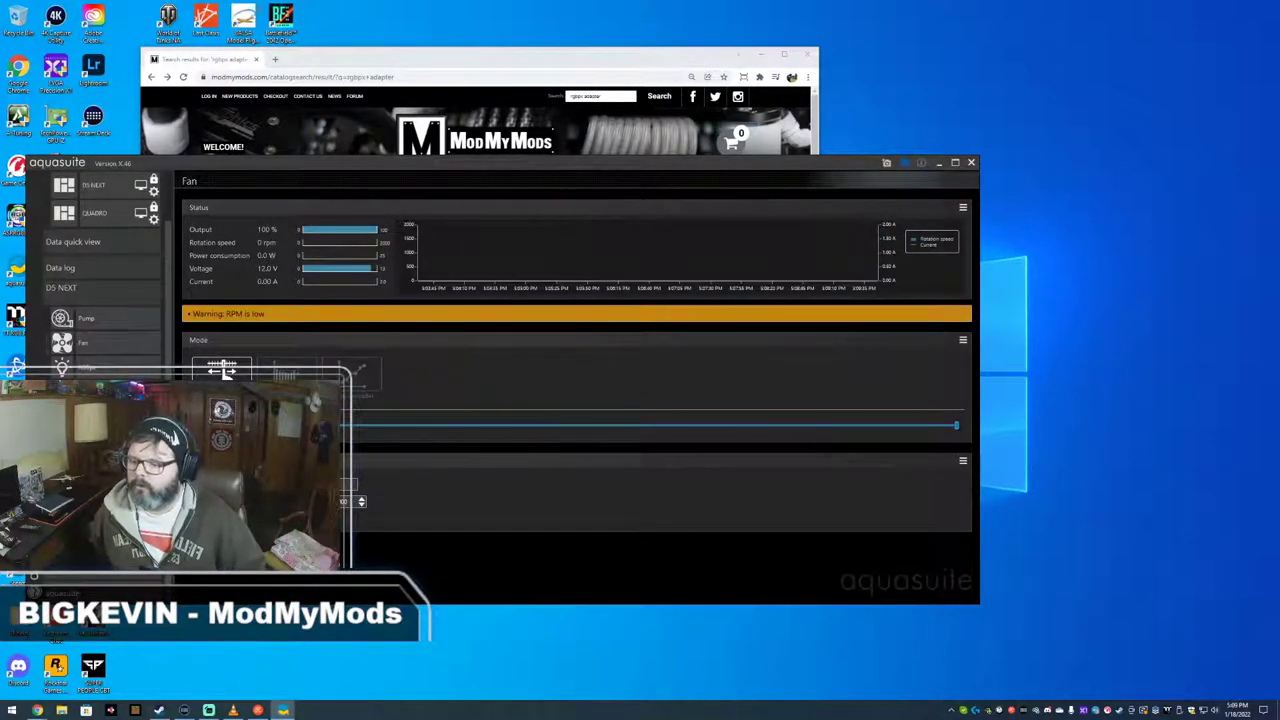
click(90, 393)
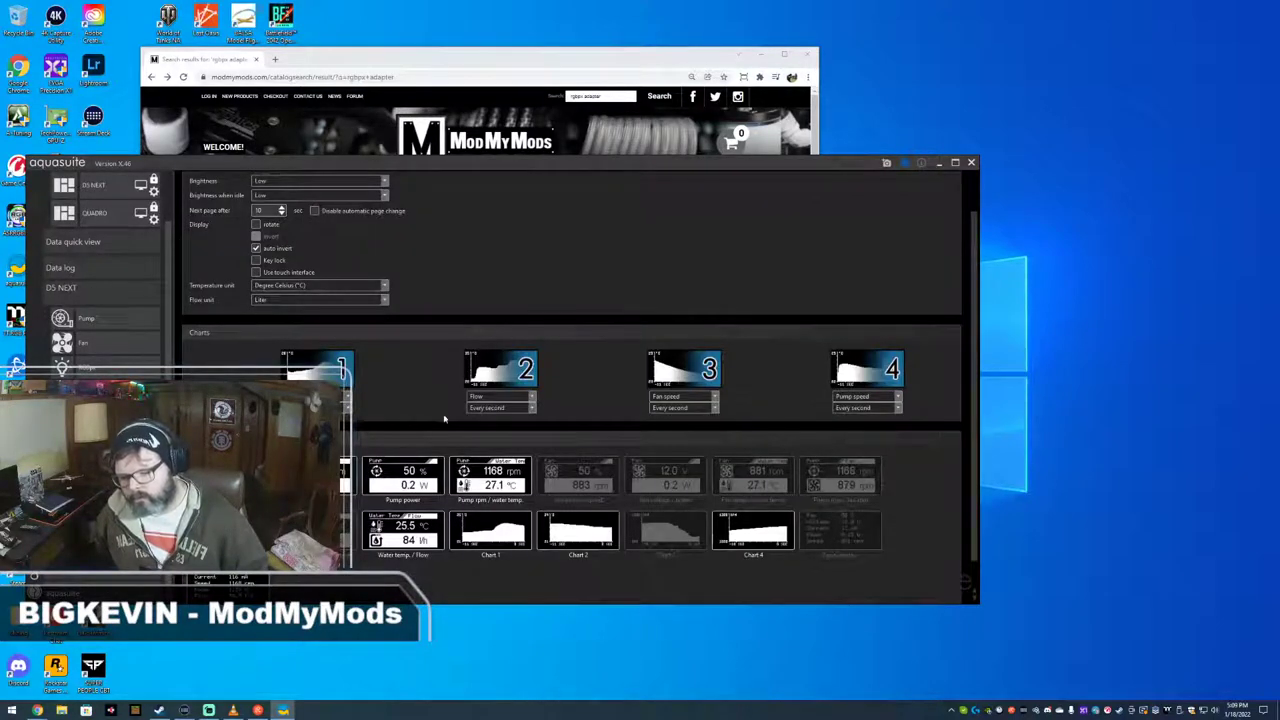
scroll(445, 420, down, 1)
scroll(465, 455, up, 2)
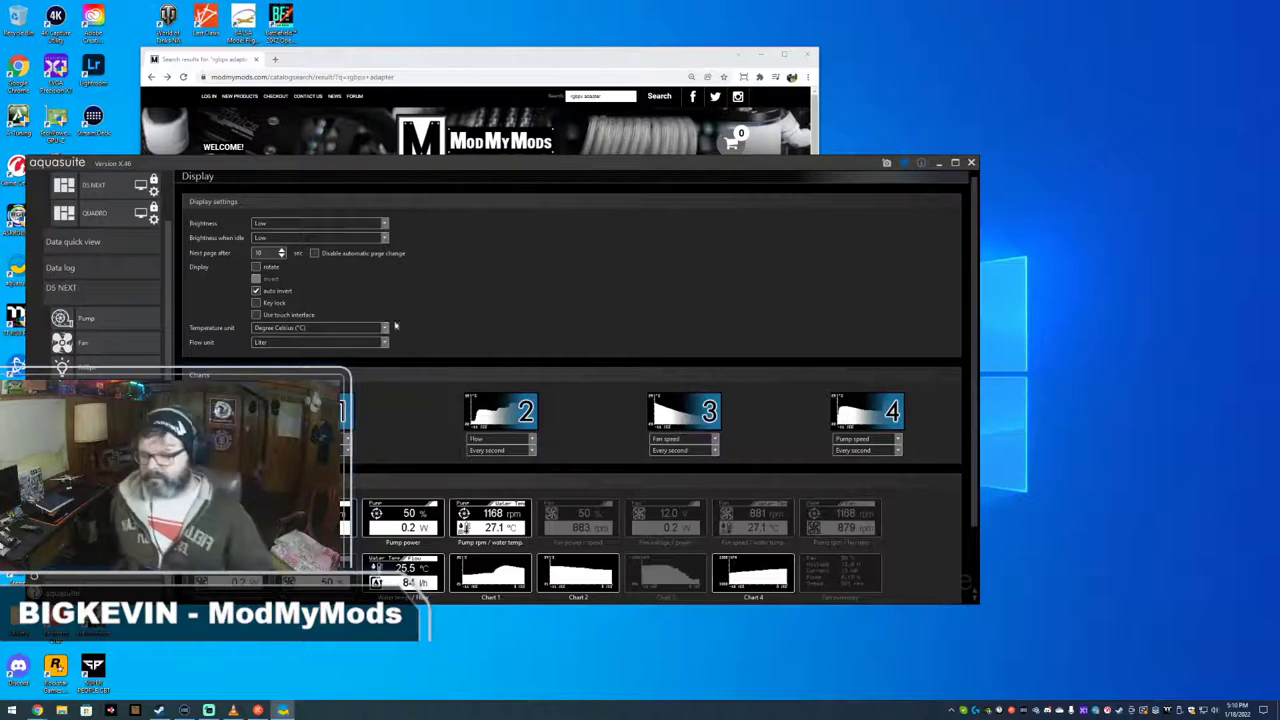
- On the D5 NEXT's RGBpx page, extend LED Controller 1 across all 90 LEDs of the strip
click(134, 376)
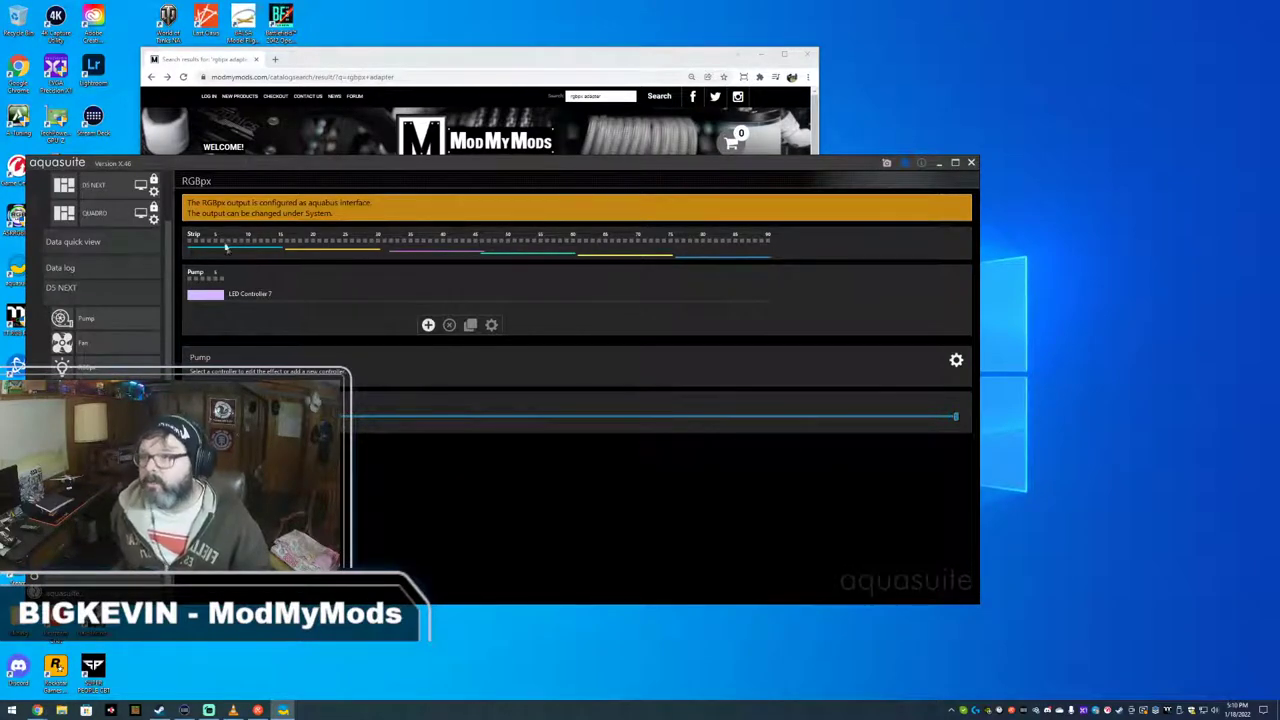
click(226, 246)
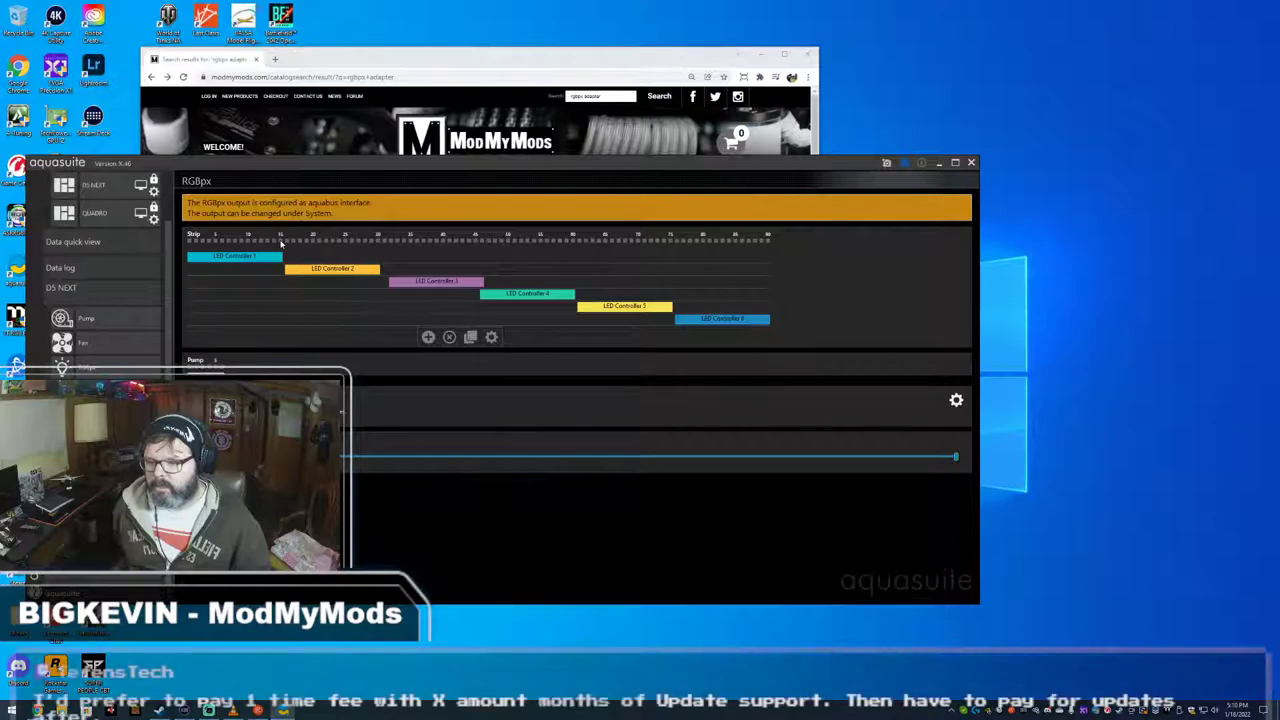
drag(283, 256, 770, 256)
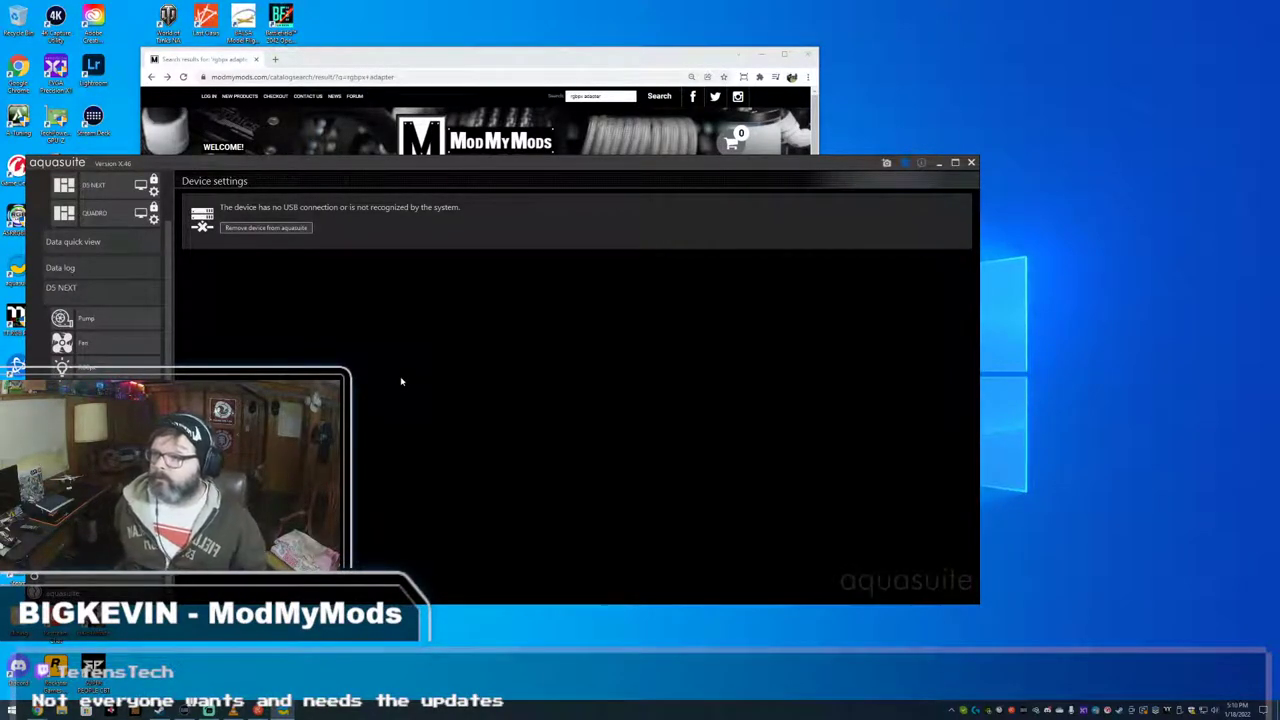
click(86, 362)
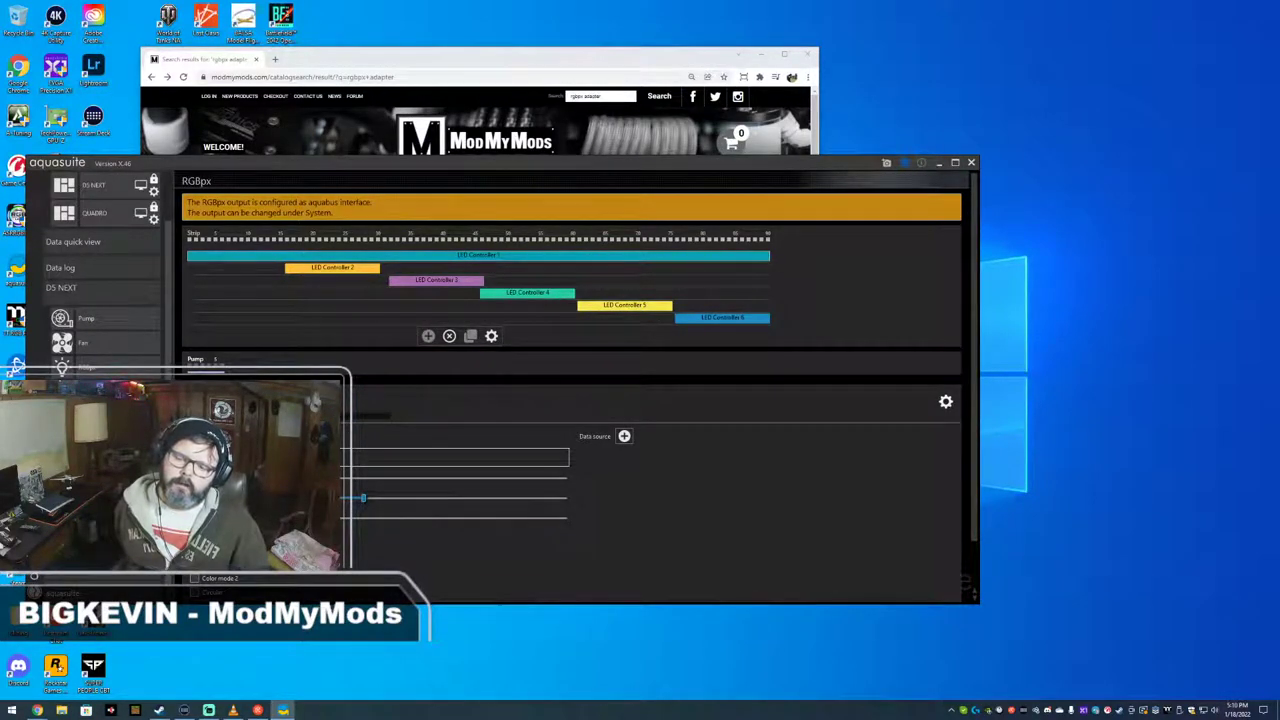
- Switch to Chrome, move its window clear of the LED strip layout, and shift the aquasuite window lower on the desktop
click(530, 63)
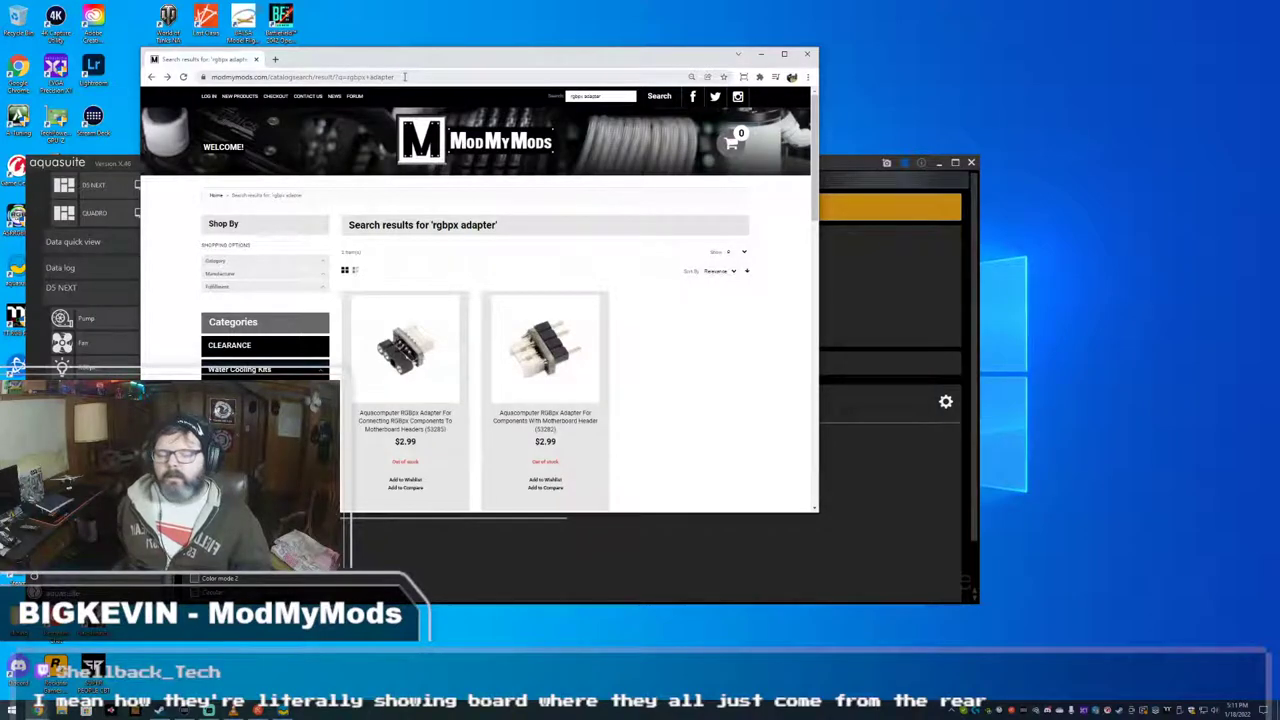
drag(430, 59, 734, 43)
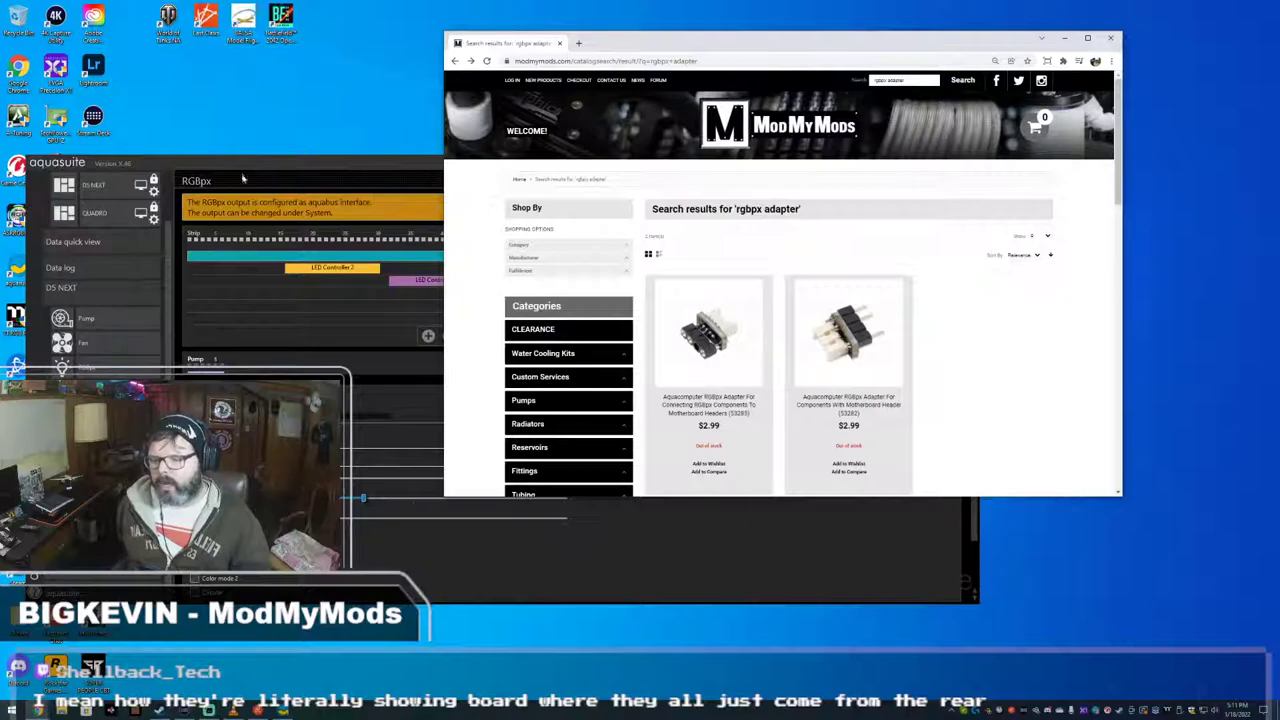
drag(247, 163, 228, 215)
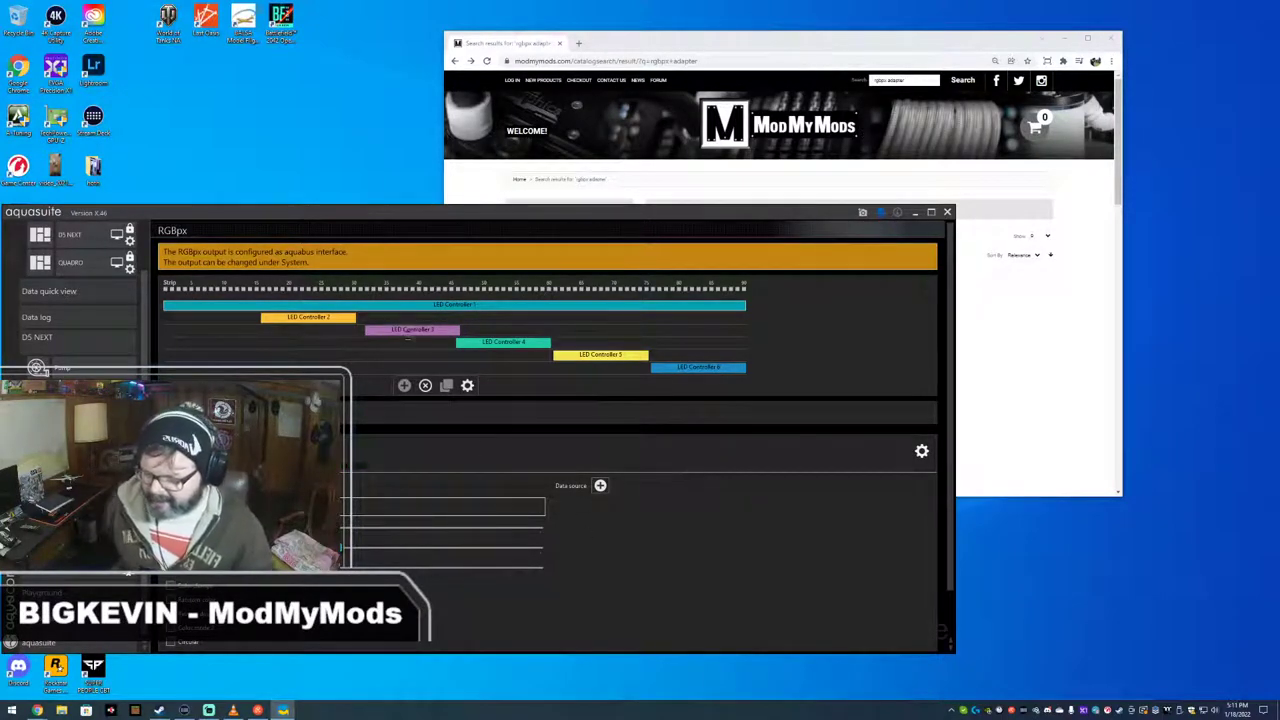
- Shorten LED Controller 1 to the first 15 LEDs of the strip and switch to Chrome
drag(740, 304, 258, 305)
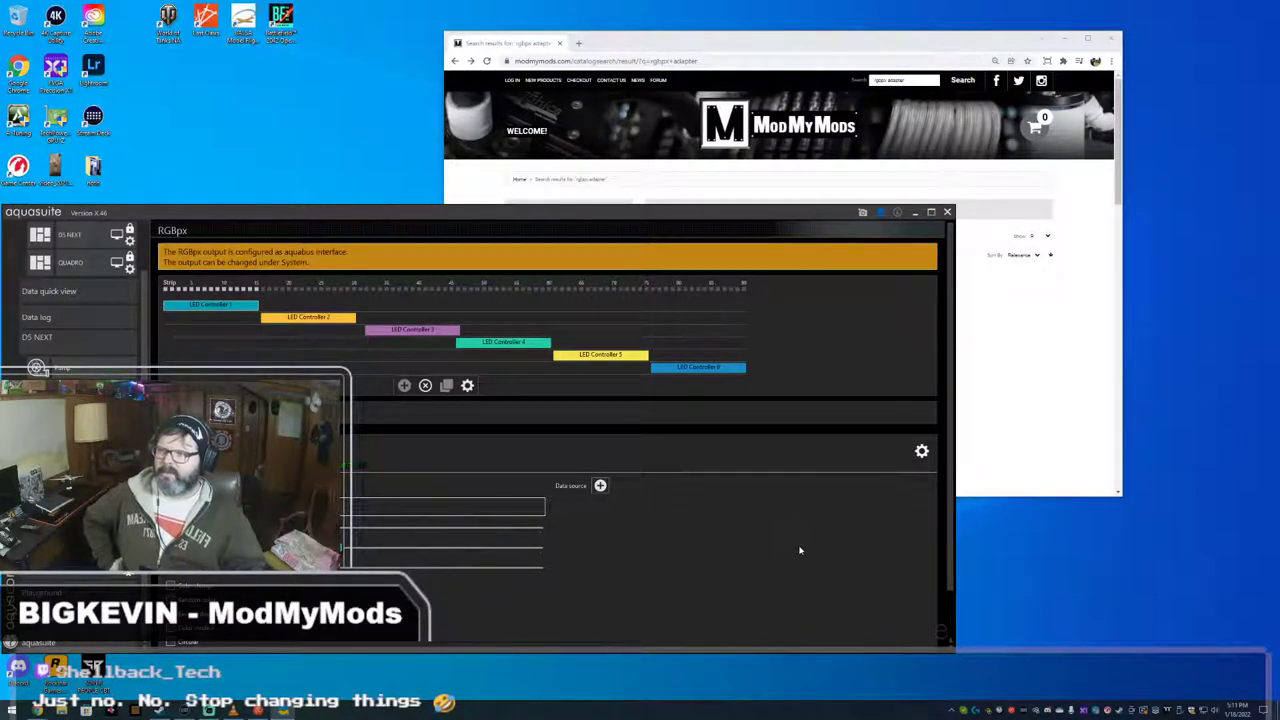
click(1010, 412)
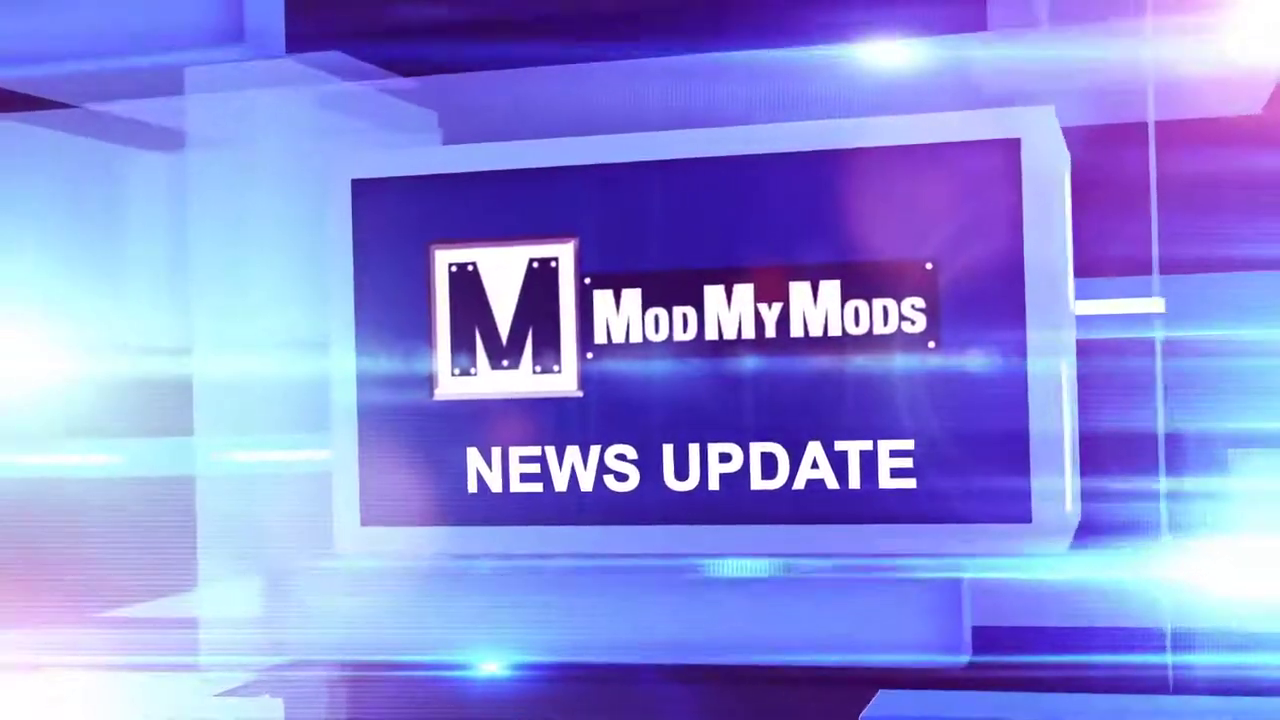